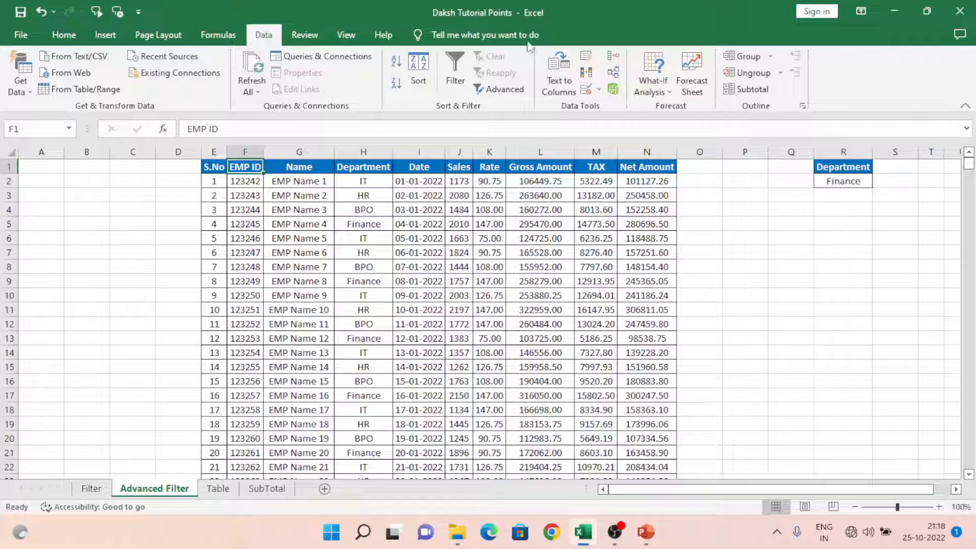
Step: Open the Advanced Filter dialog to view its action and range options, and close it without applying
{"action": "left_click", "coordinate": [64, 34]}
{"action": "left_click", "coordinate": [263, 37]}
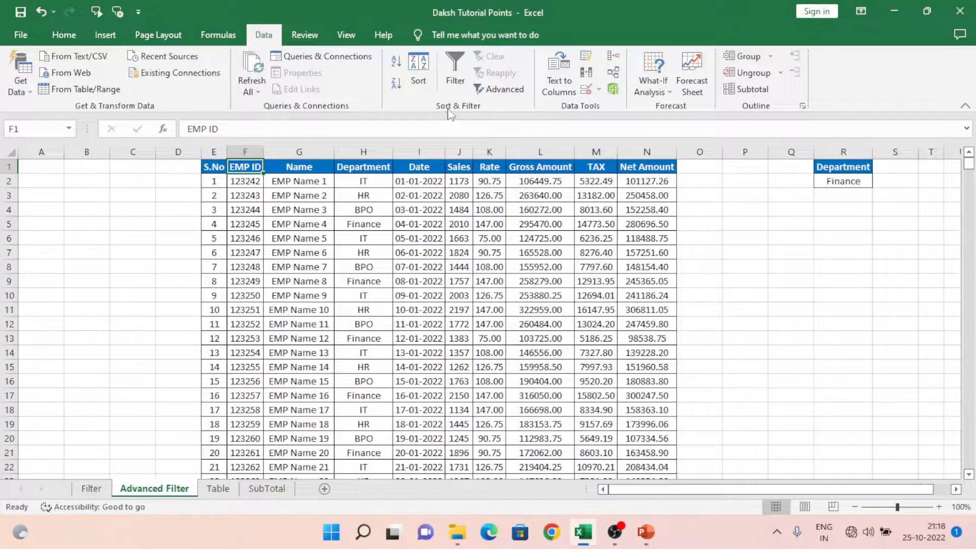
{"action": "left_click", "coordinate": [515, 93]}
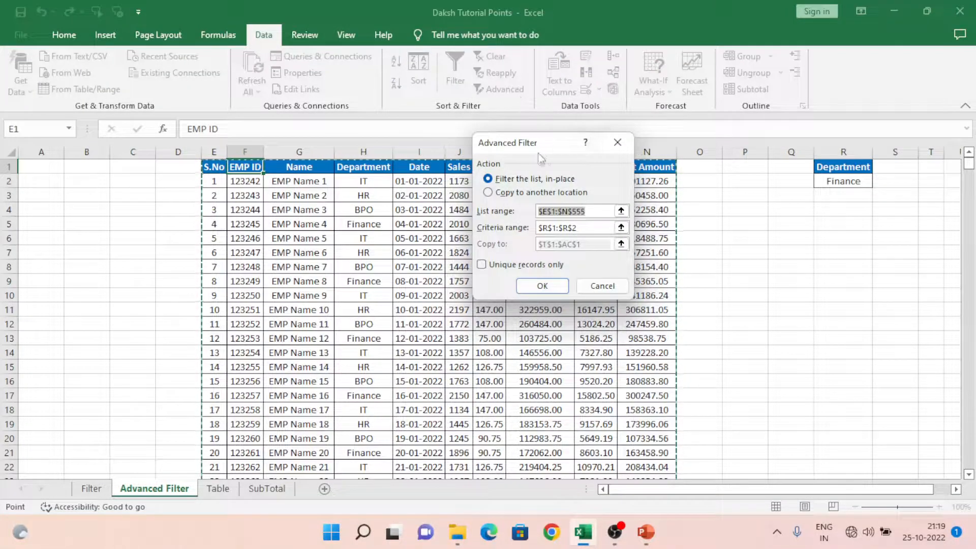
{"action": "left_click_drag", "start_coordinate": [537, 153], "coordinate": [595, 147]}
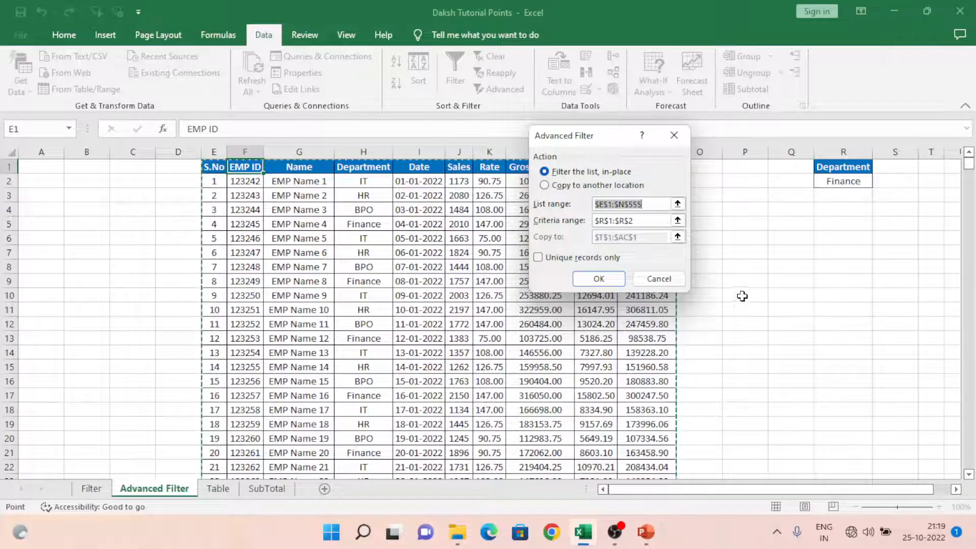
{"action": "left_click", "coordinate": [659, 279]}
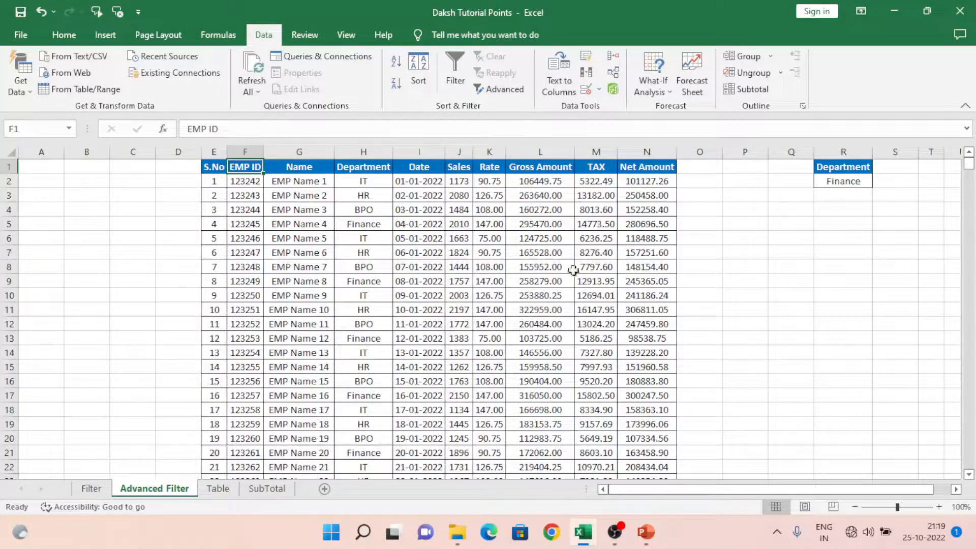
{"action": "left_click", "coordinate": [267, 201]}
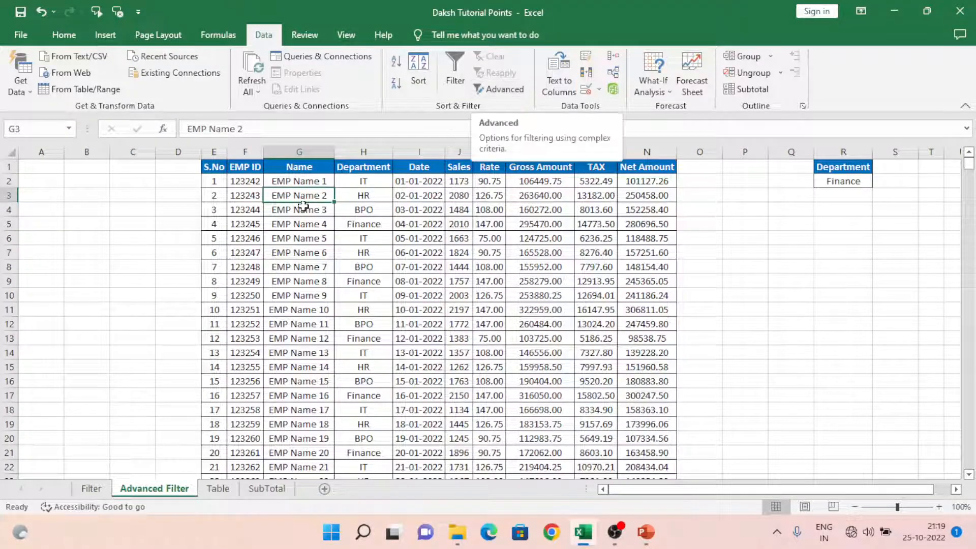
{"action": "left_click", "coordinate": [249, 183]}
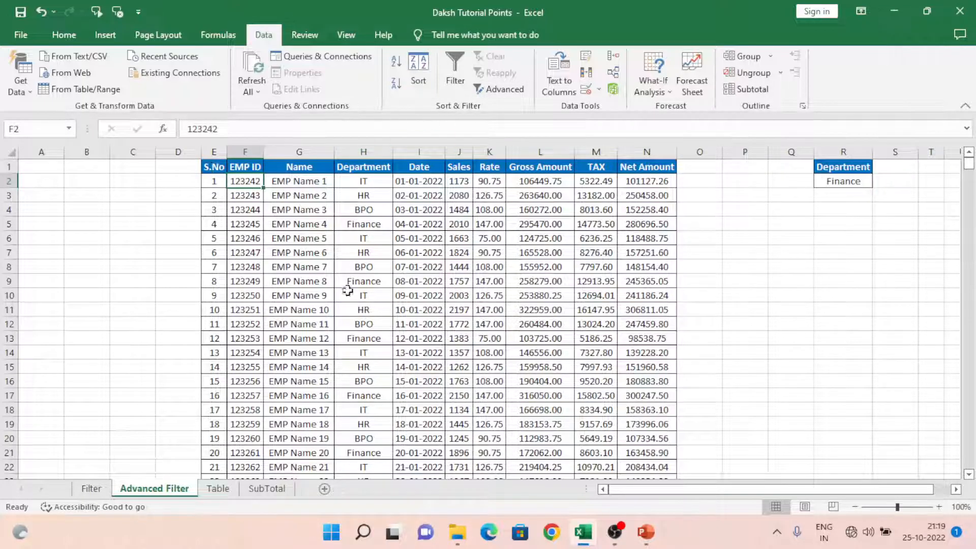
{"action": "left_click", "coordinate": [212, 170]}
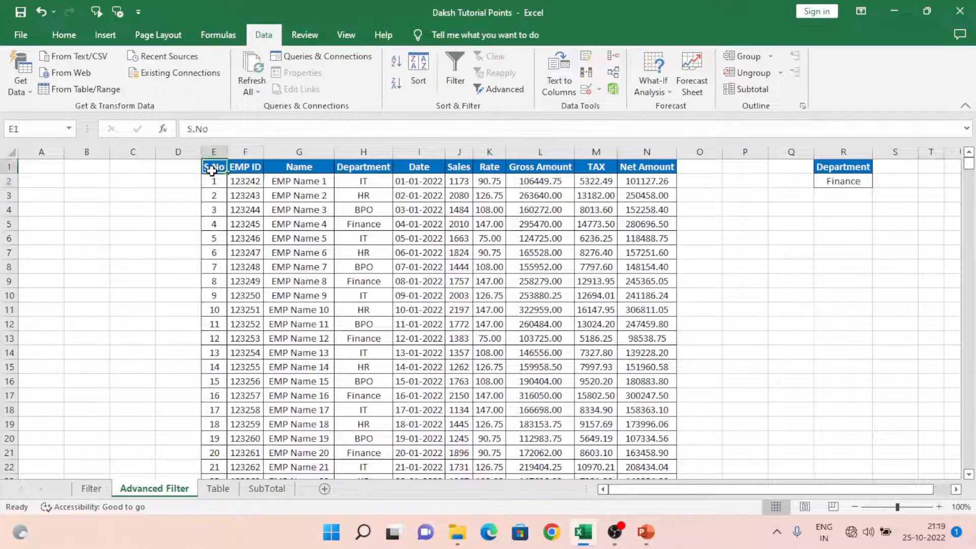
{"action": "key", "text": "ctrl+shift+Right"}
{"action": "key", "text": "ctrl+shift+Down"}
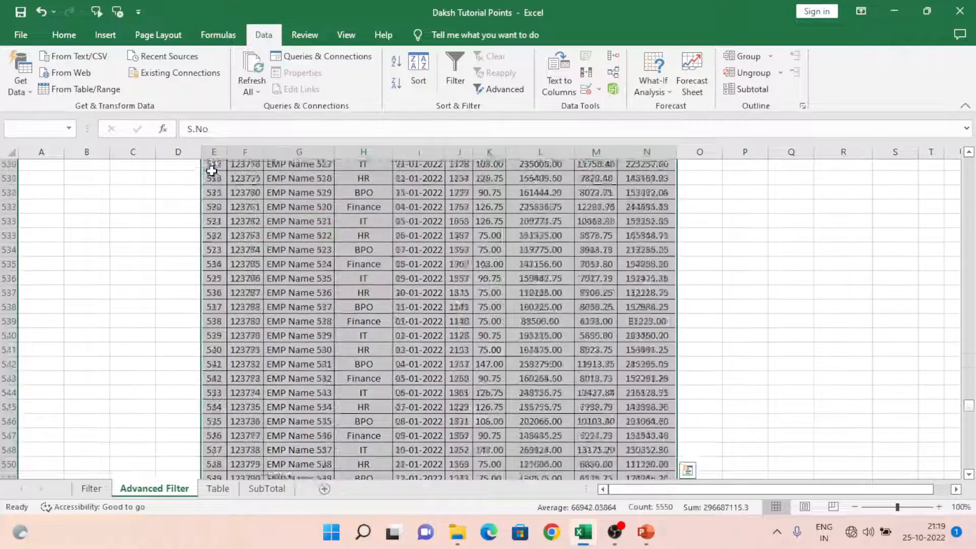
{"action": "left_click", "coordinate": [504, 91]}
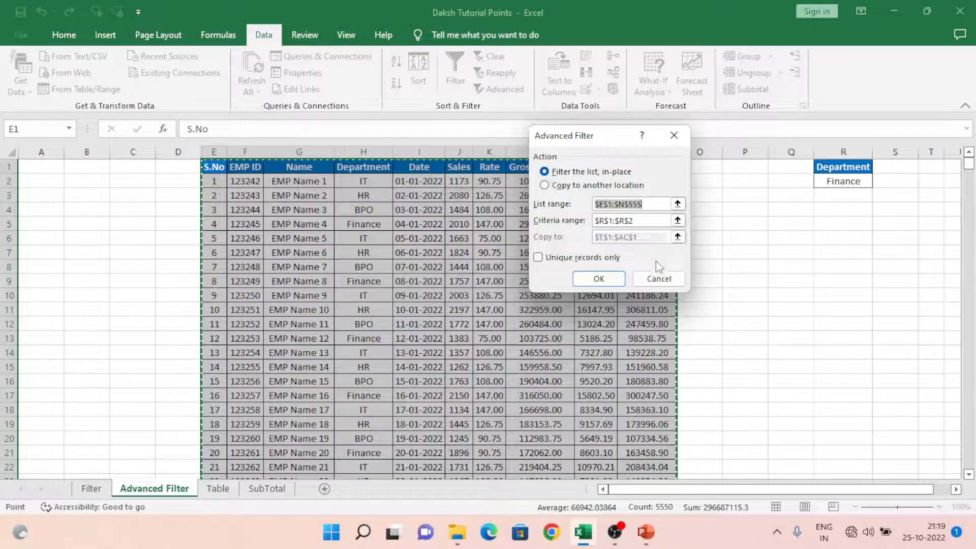
{"action": "left_click", "coordinate": [657, 282]}
Step: Replace the header in cell E1 with ` and switch the employee table's filter buttons on and off again
{"action": "type", "text": "`"}
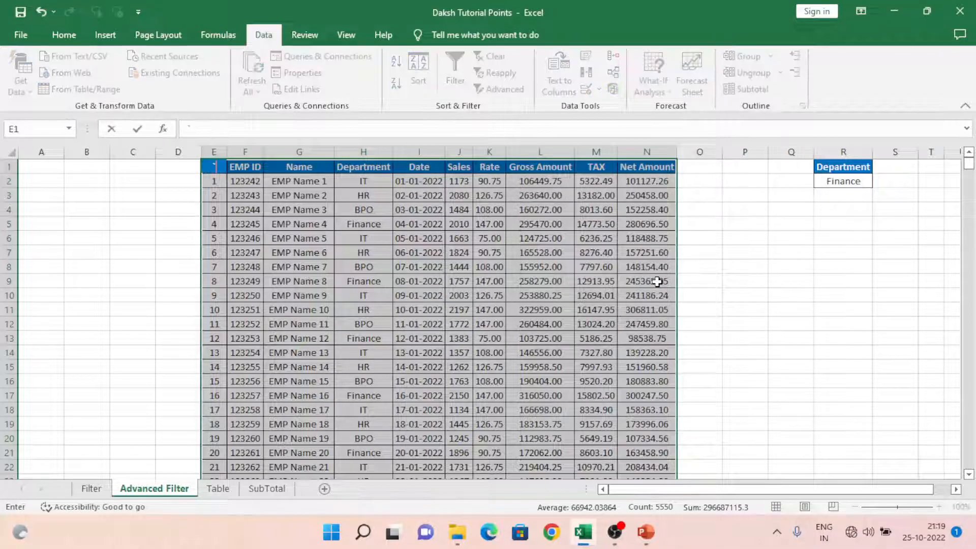
{"action": "left_click", "coordinate": [297, 182]}
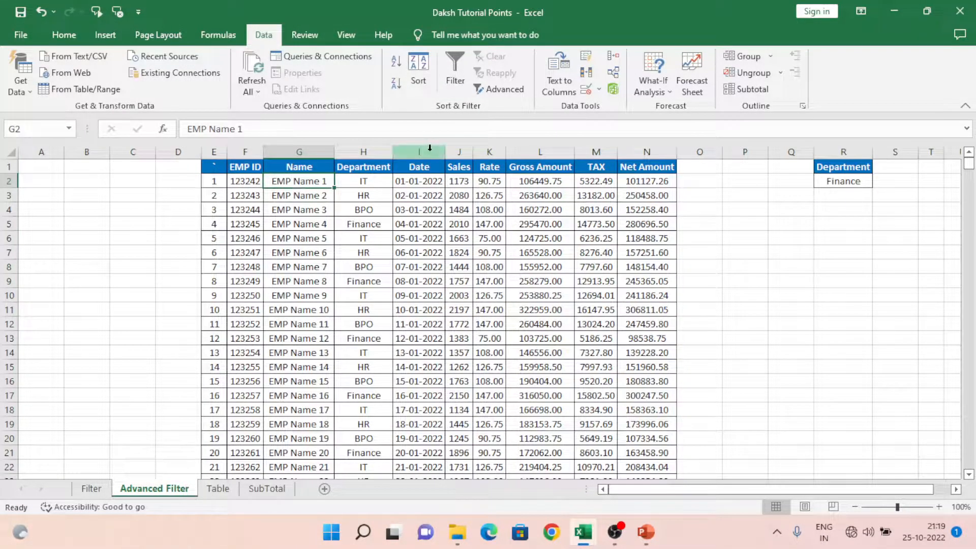
{"action": "left_click", "coordinate": [444, 78]}
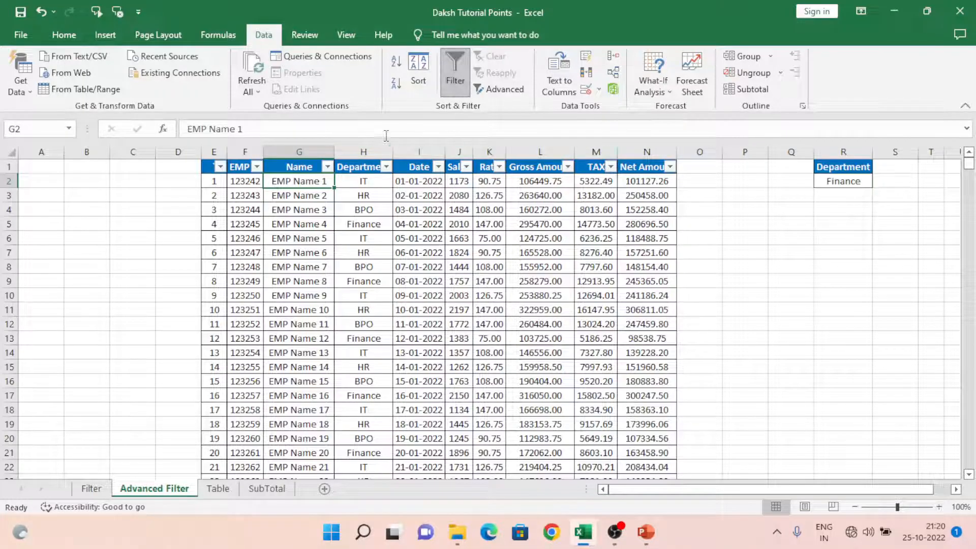
{"action": "left_click", "coordinate": [449, 82]}
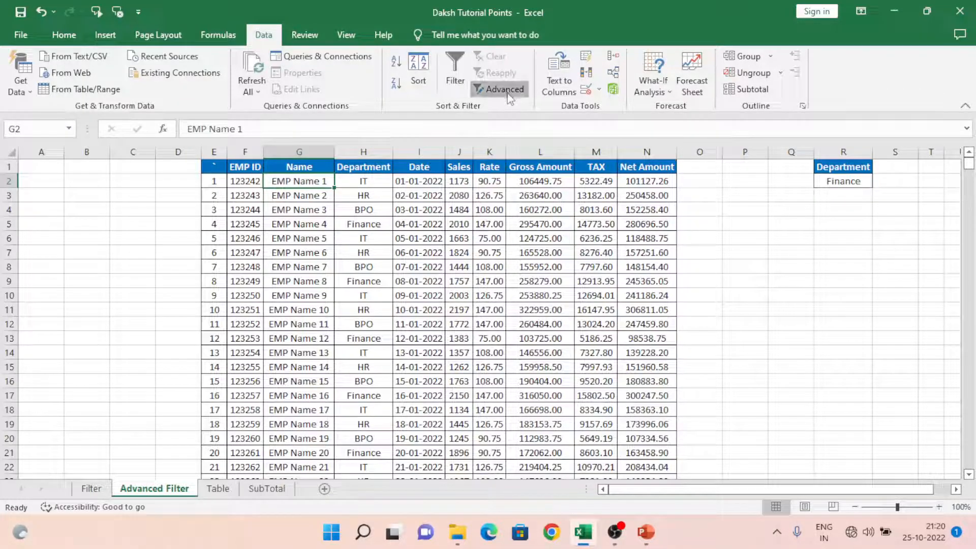
Step: Start an Advanced Filter and set its list range to the whole employee table, $E$1:$N$555
{"action": "left_click", "coordinate": [500, 89]}
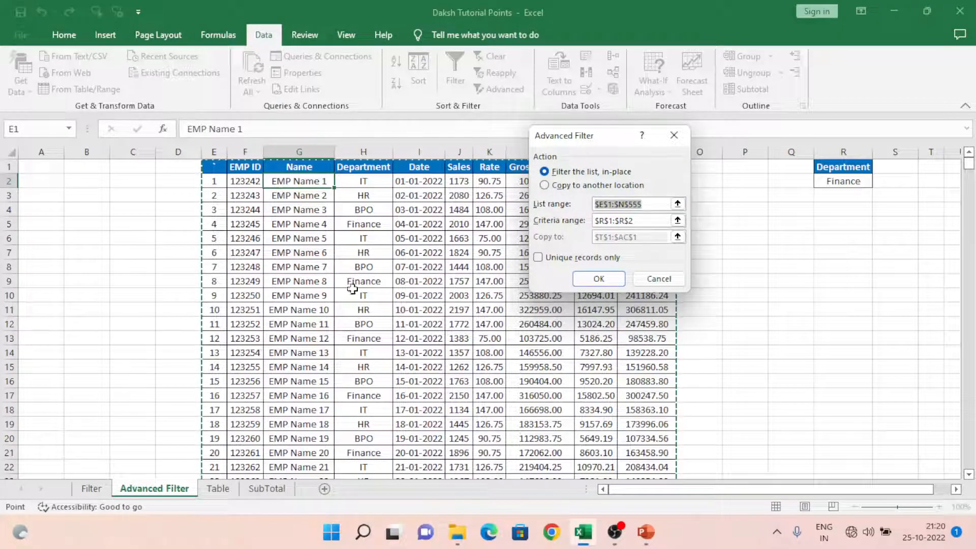
{"action": "left_click", "coordinate": [676, 203]}
{"action": "left_click", "coordinate": [286, 205]}
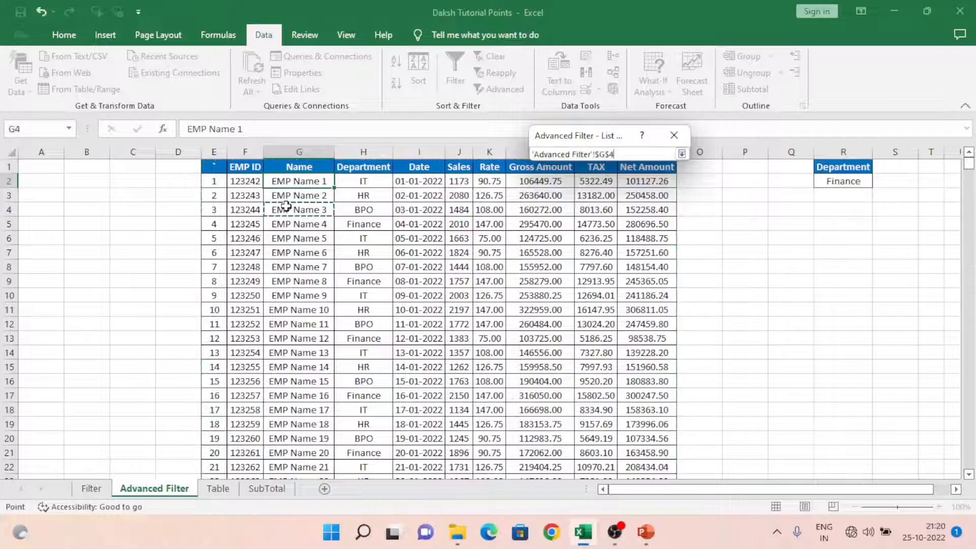
{"action": "key", "text": "ctrl+Up"}
{"action": "key", "text": "ctrl+Left"}
{"action": "key", "text": "ctrl+shift+Right"}
{"action": "key", "text": "ctrl+shift+Down"}
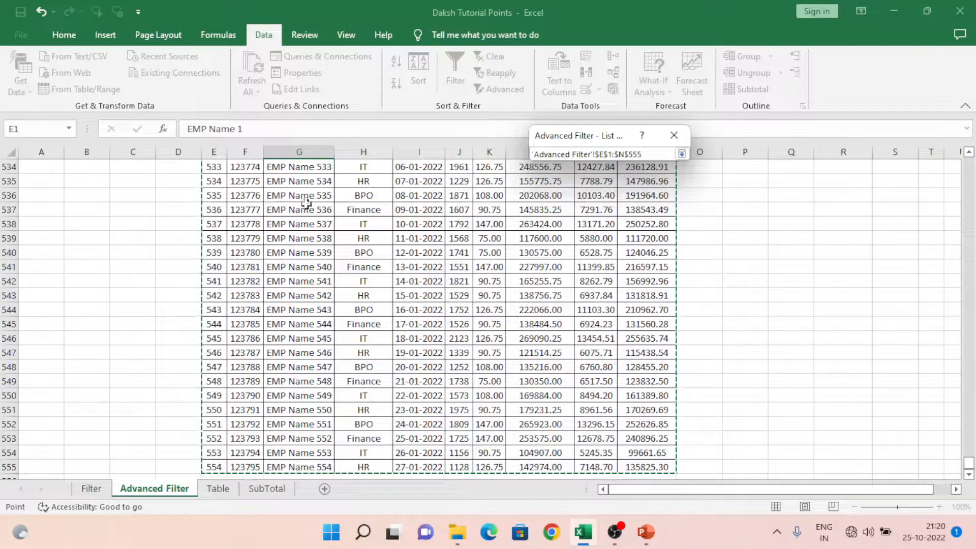
{"action": "left_click", "coordinate": [681, 154]}
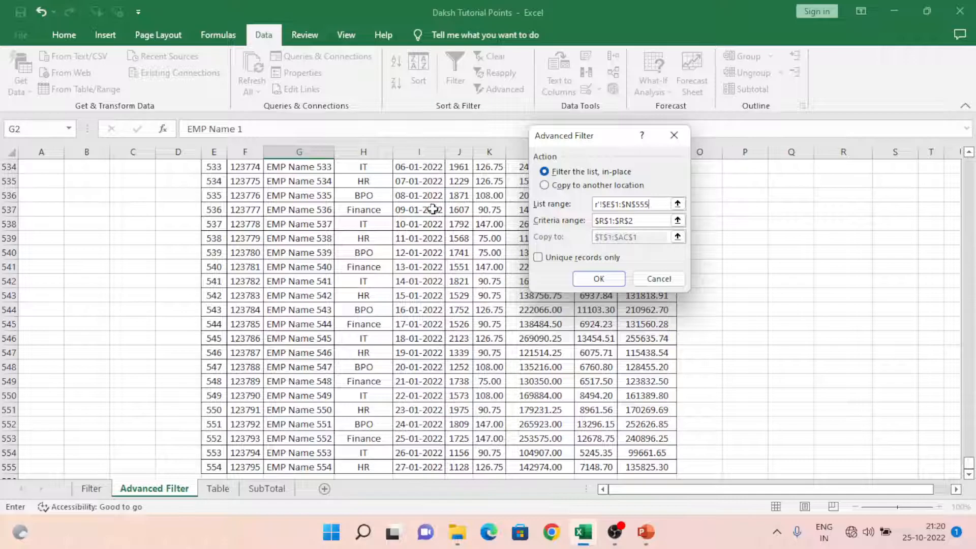
Step: Choose to copy the results to another location and use the Department/Finance cells R1:R2 as the criteria range
{"action": "left_click", "coordinate": [544, 186]}
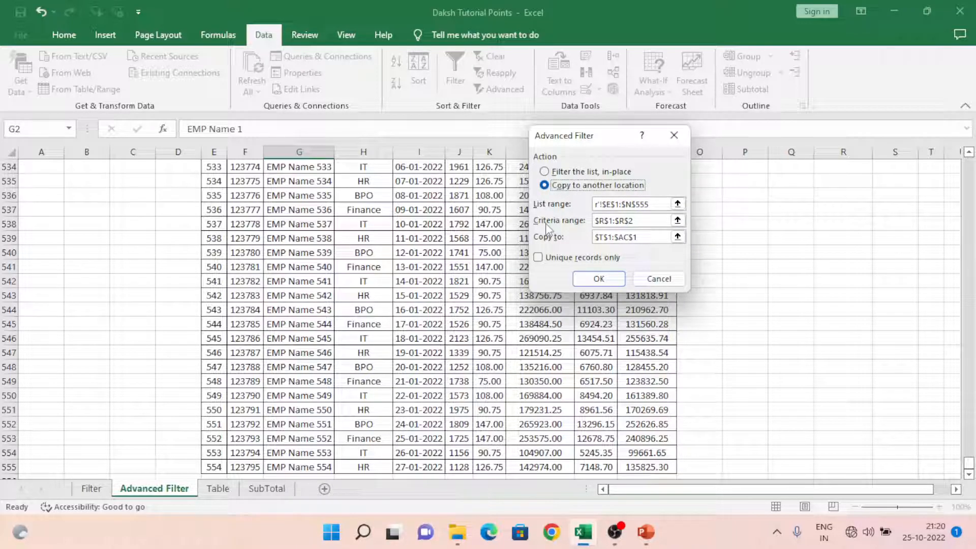
{"action": "left_click", "coordinate": [677, 220]}
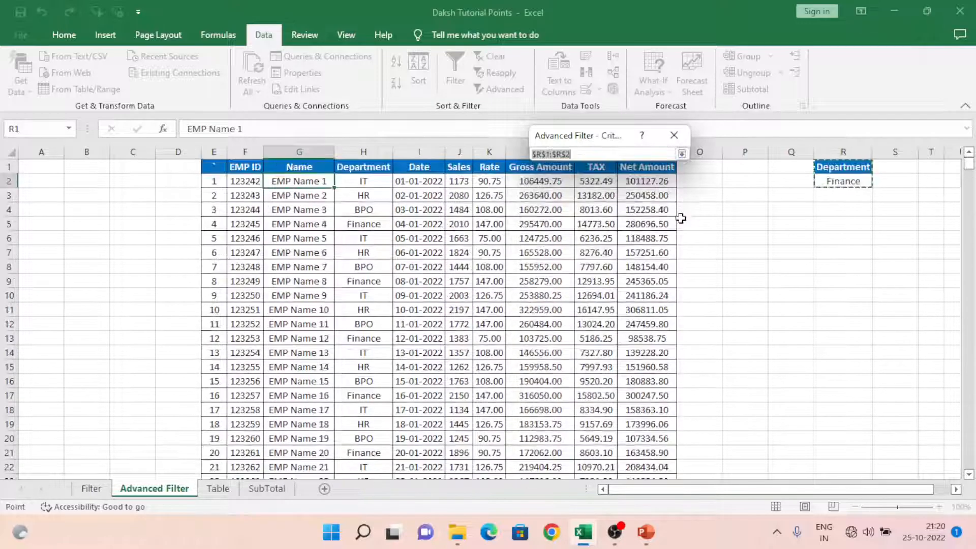
{"action": "left_click", "coordinate": [596, 168]}
{"action": "left_click", "coordinate": [843, 167]}
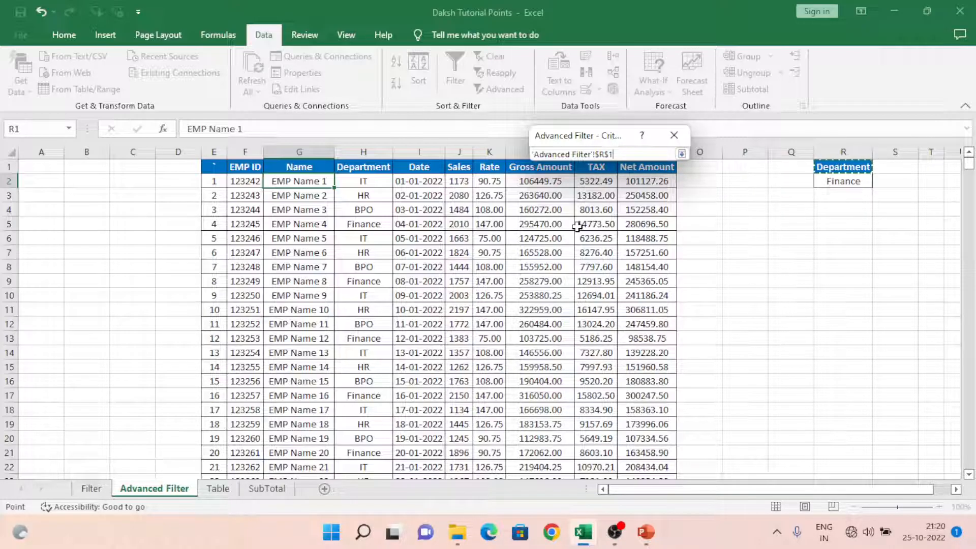
{"action": "key", "text": "shift+Down"}
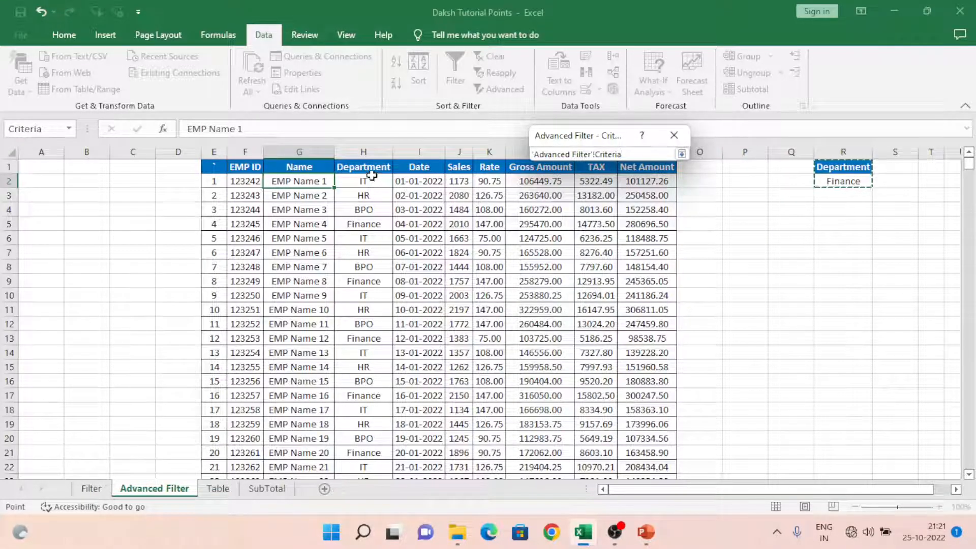
{"action": "left_click", "coordinate": [681, 153]}
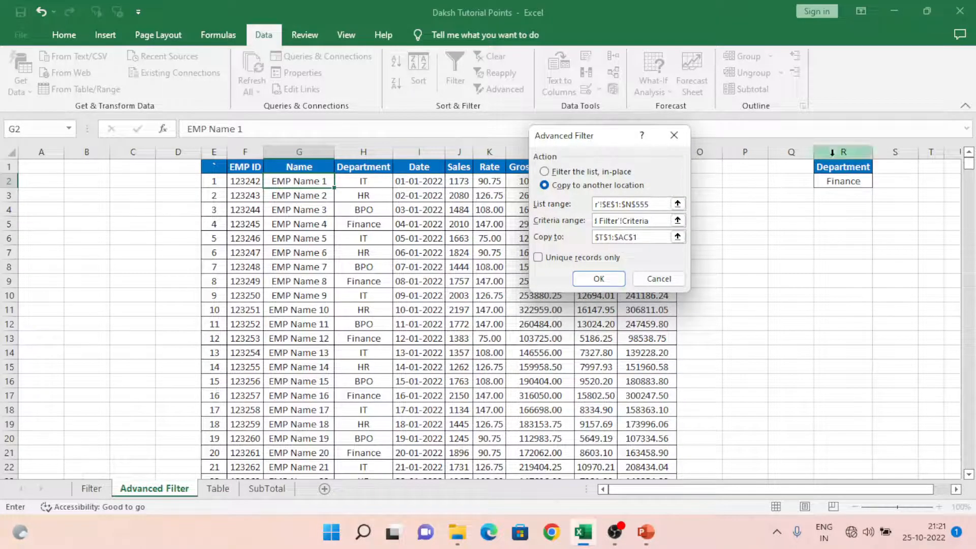
Step: Set the Advanced Filter's copy-to destination to cell T1
{"action": "left_click", "coordinate": [677, 237]}
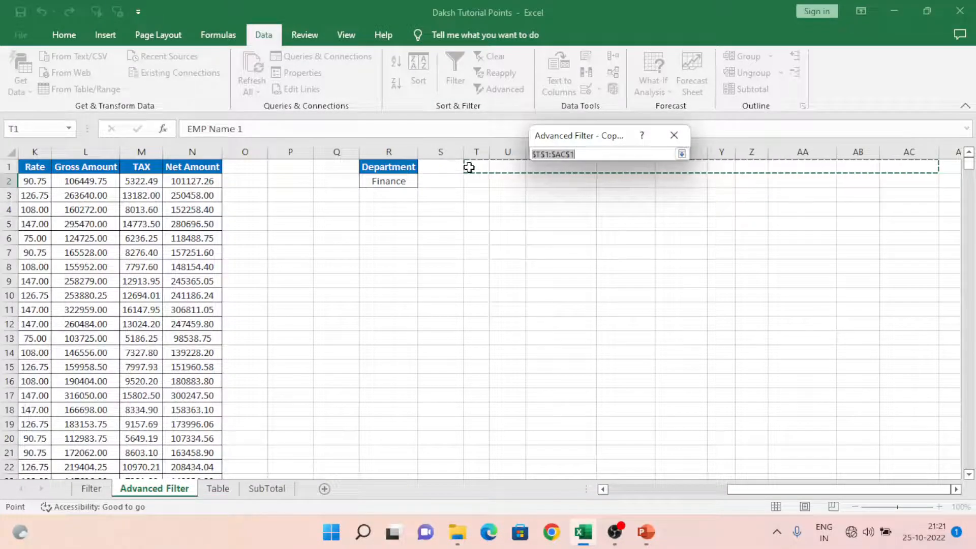
{"action": "left_click", "coordinate": [468, 167]}
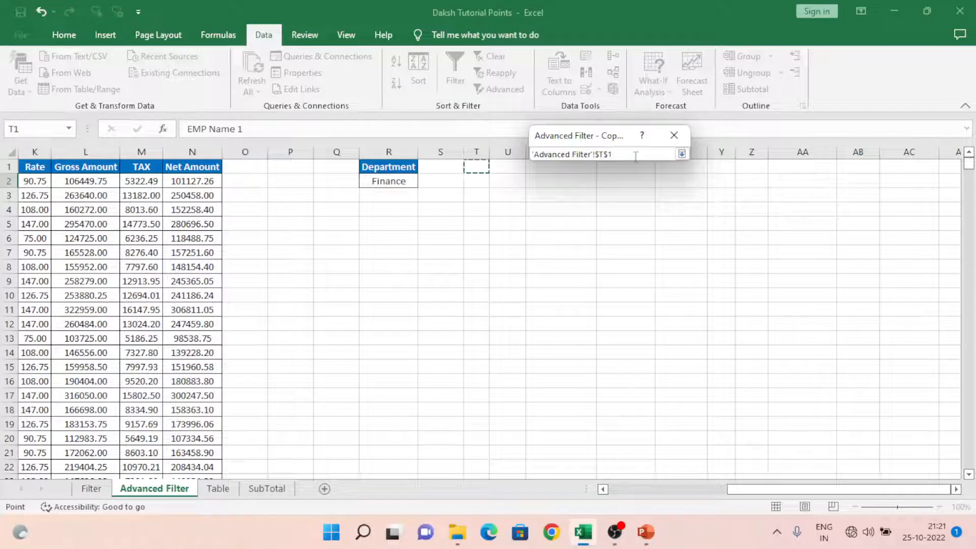
{"action": "left_click", "coordinate": [682, 154]}
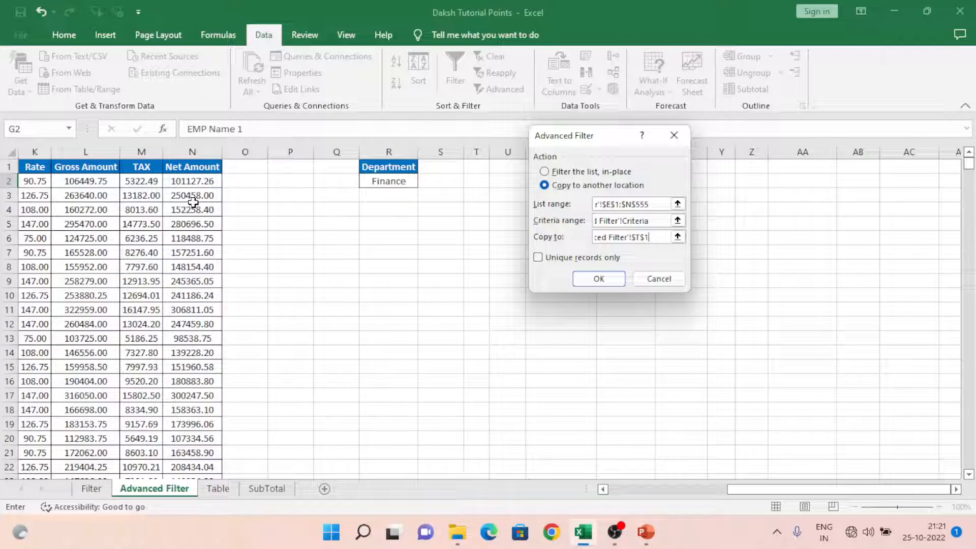
{"action": "left_click", "coordinate": [131, 228]}
{"action": "key", "text": "Left"}
{"action": "key", "text": "Left"}
{"action": "key", "text": "F2"}
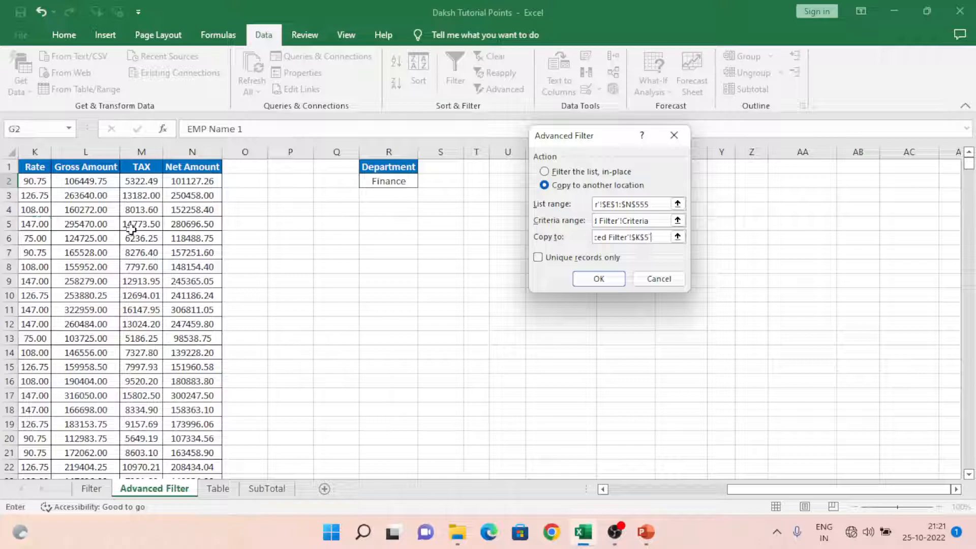
{"action": "left_click", "coordinate": [677, 236]}
{"action": "left_click", "coordinate": [538, 196]}
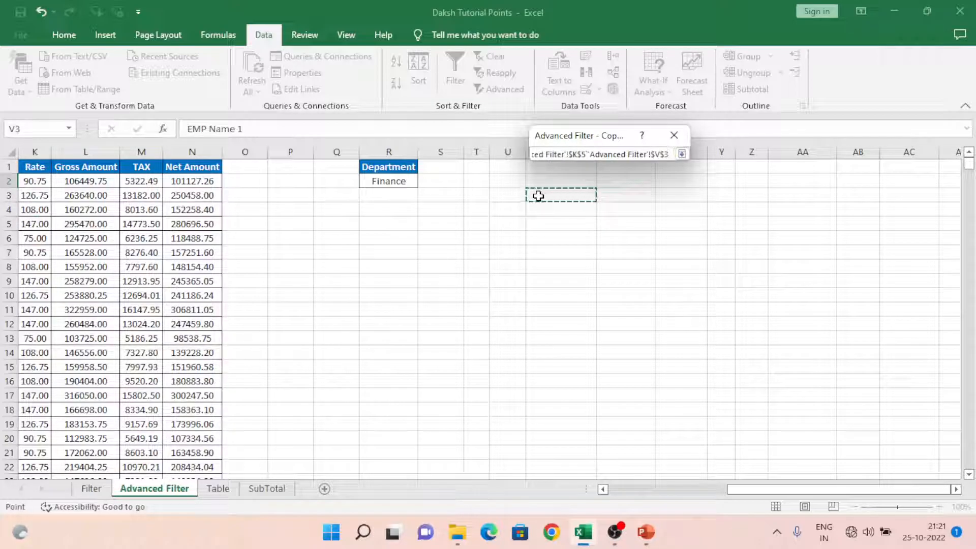
Step: Clear the faulty copy-to reference and pick cell T1 as the destination again
{"action": "left_click", "coordinate": [643, 154]}
{"action": "key", "text": "BackSpace"}
{"action": "key", "text": "BackSpace"}
{"action": "key", "text": "BackSpace"}
{"action": "key", "text": "BackSpace"}
{"action": "key", "text": "BackSpace"}
{"action": "key", "text": "BackSpace"}
{"action": "key", "text": "BackSpace"}
{"action": "key", "text": "BackSpace"}
{"action": "key", "text": "BackSpace"}
{"action": "key", "text": "BackSpace"}
{"action": "key", "text": "BackSpace"}
{"action": "key", "text": "BackSpace"}
{"action": "key", "text": "BackSpace"}
{"action": "key", "text": "BackSpace"}
{"action": "key", "text": "BackSpace"}
{"action": "key", "text": "BackSpace"}
{"action": "key", "text": "BackSpace"}
{"action": "key", "text": "BackSpace"}
{"action": "key", "text": "BackSpace"}
{"action": "key", "text": "BackSpace"}
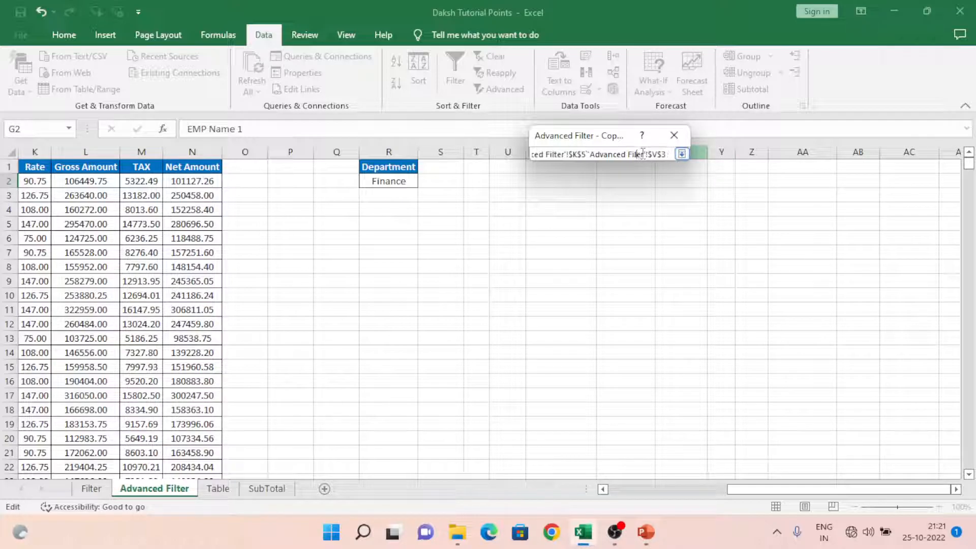
{"action": "key", "text": "Delete"}
{"action": "key", "text": "Delete"}
{"action": "key", "text": "Delete"}
{"action": "key", "text": "Delete"}
{"action": "key", "text": "Delete"}
{"action": "key", "text": "Delete"}
{"action": "key", "text": "Delete"}
{"action": "key", "text": "Delete"}
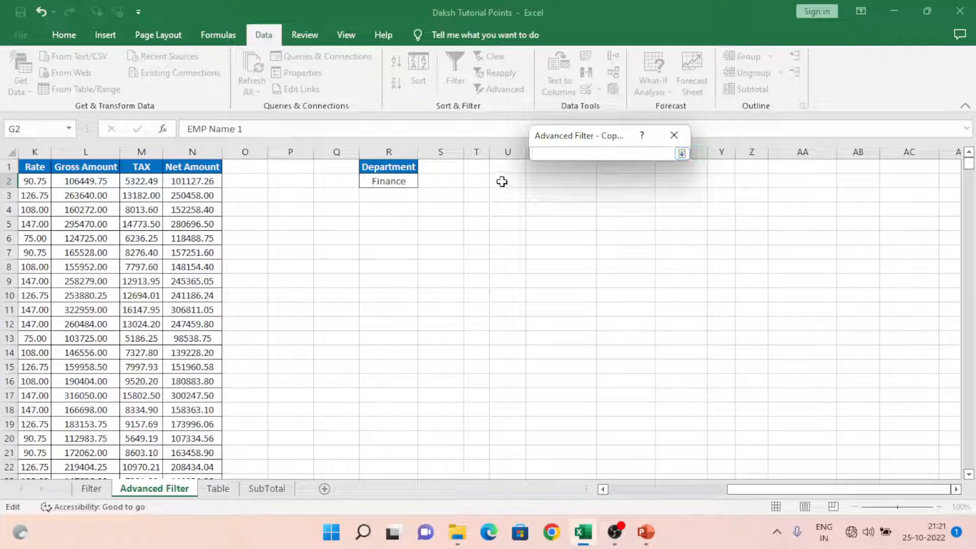
{"action": "left_click", "coordinate": [475, 170]}
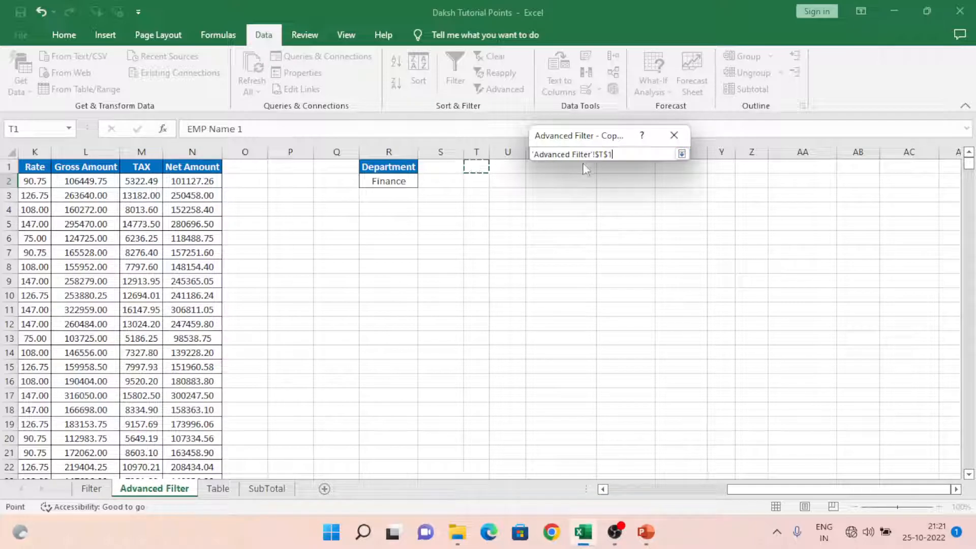
{"action": "left_click", "coordinate": [682, 154]}
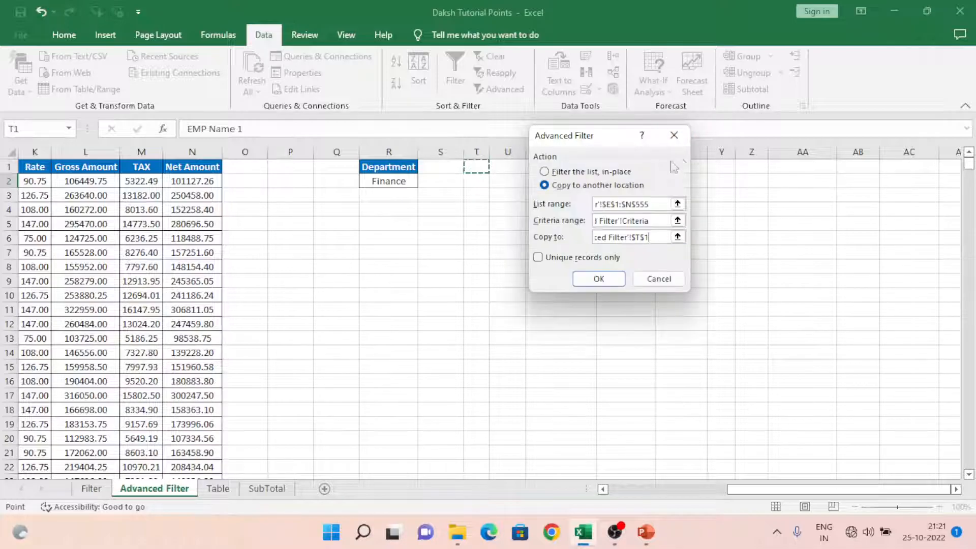
Step: Run the Advanced Filter to extract the Finance department records to cell T1
{"action": "left_click", "coordinate": [603, 489]}
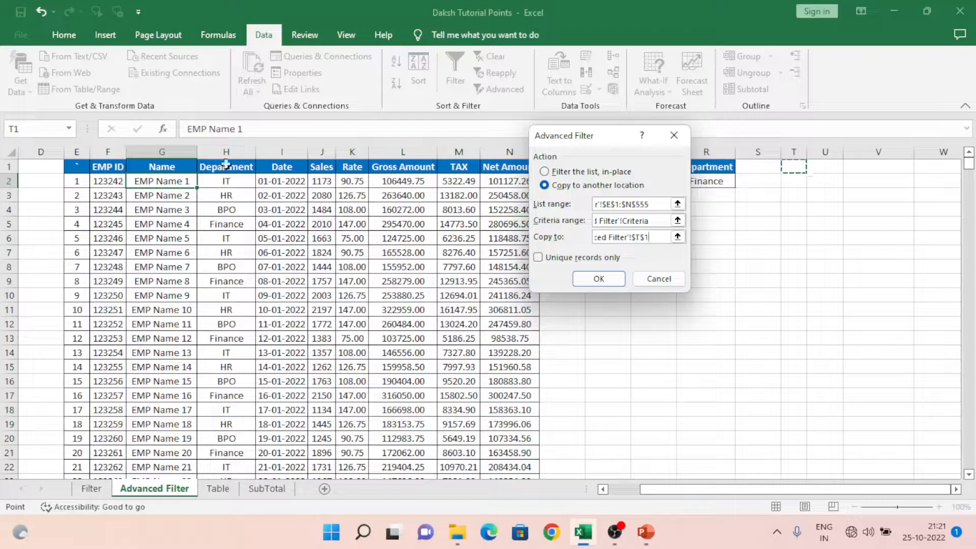
{"action": "left_click_drag", "start_coordinate": [600, 140], "coordinate": [661, 258]}
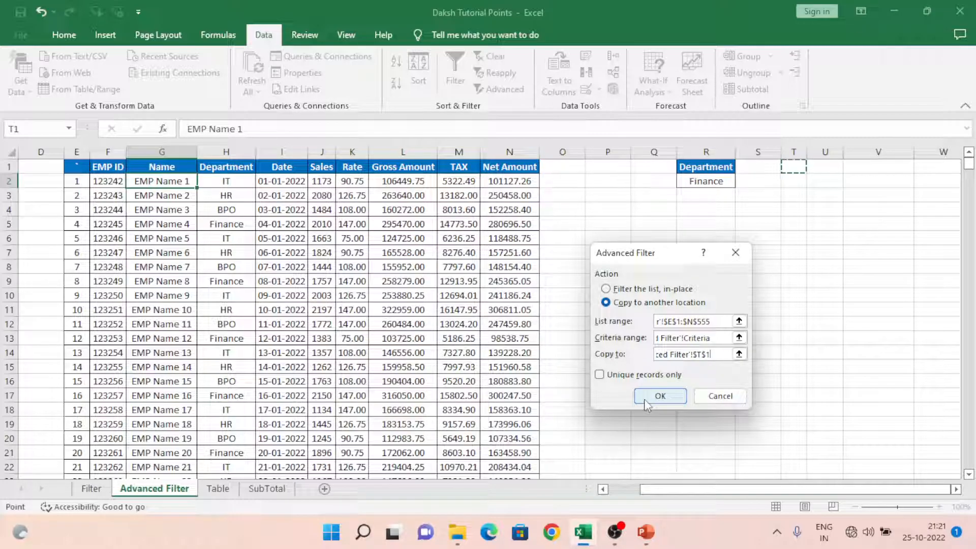
{"action": "left_click", "coordinate": [659, 396]}
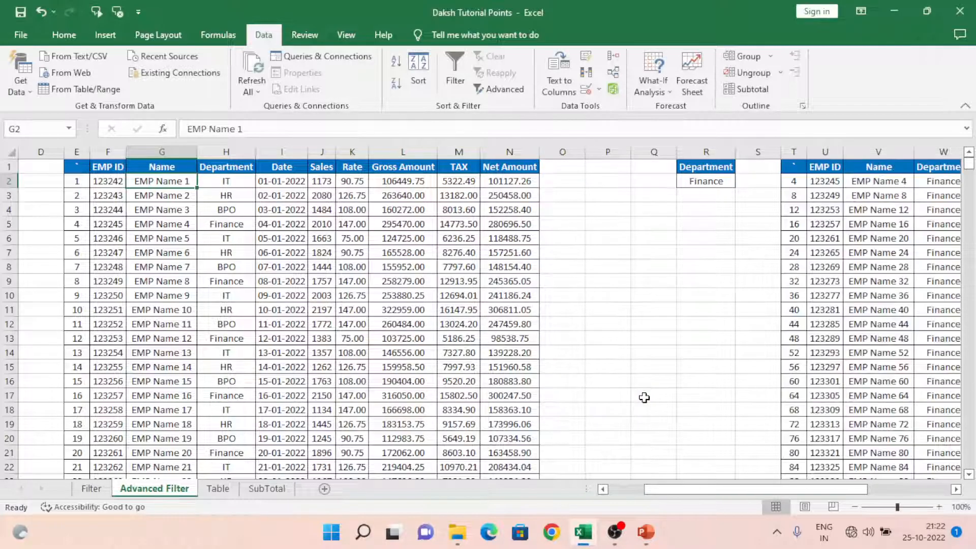
Step: Review the extracted records' columns from EMP ID through Net Amount against the source table
{"action": "left_click", "coordinate": [822, 172]}
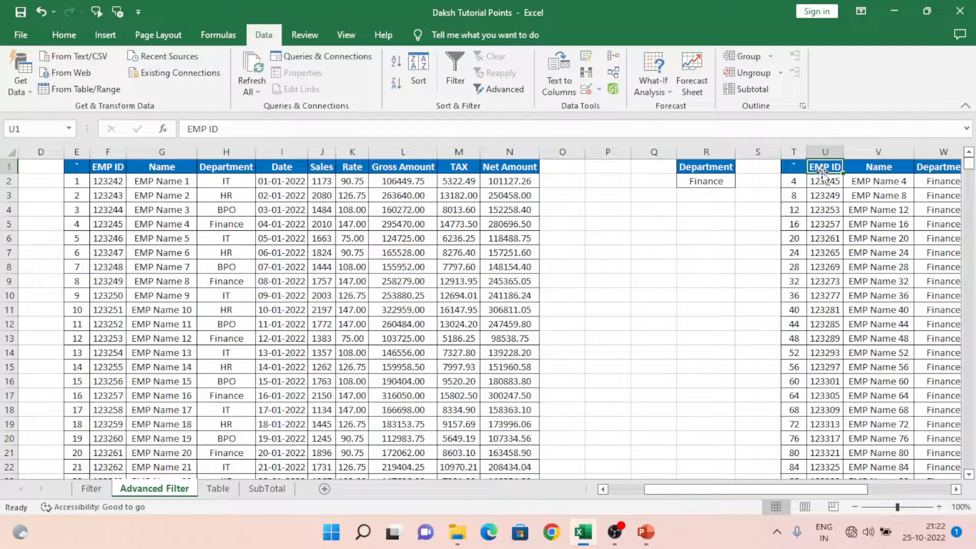
{"action": "left_click", "coordinate": [94, 166]}
{"action": "key", "text": "ctrl+Right"}
{"action": "key", "text": "ctrl+Right"}
{"action": "key", "text": "ctrl+Right"}
{"action": "key", "text": "ctrl+Right"}
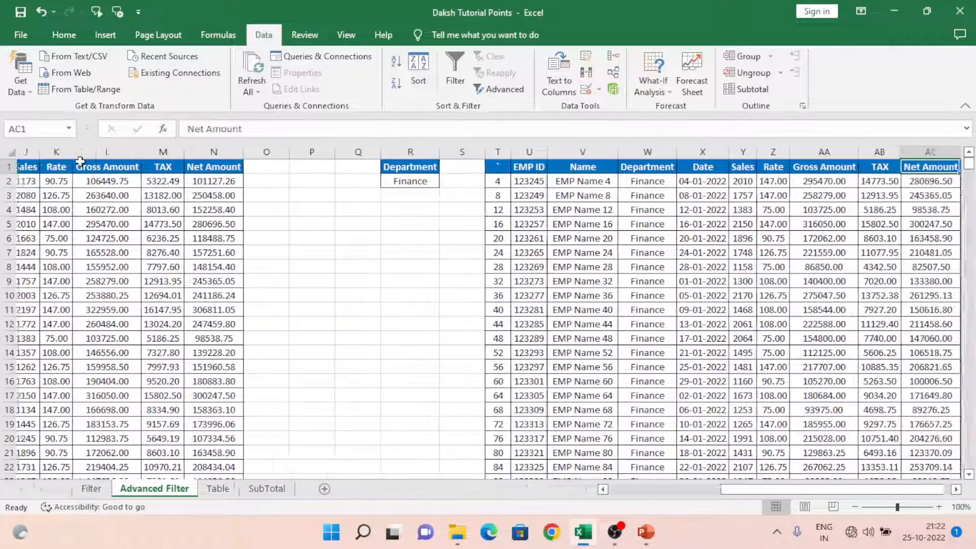
Step: Check the Department column of the extracted records from the header down to its last row
{"action": "key", "text": "Right"}
{"action": "key", "text": "Left"}
{"action": "key", "text": "Left"}
{"action": "key", "text": "Left"}
{"action": "key", "text": "Left"}
{"action": "key", "text": "Left"}
{"action": "key", "text": "Down"}
{"action": "key", "text": "ctrl+Down"}
{"action": "key", "text": "ctrl+Up"}
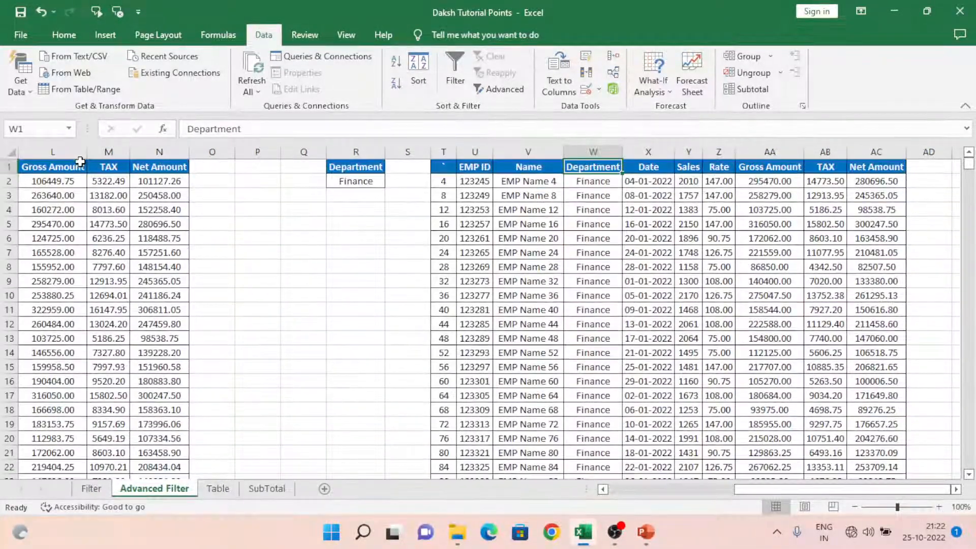
Step: Replace the header in cell T1 of the extracted records with S.No
{"action": "key", "text": "Left"}
{"action": "key", "text": "Left"}
{"action": "key", "text": "Left"}
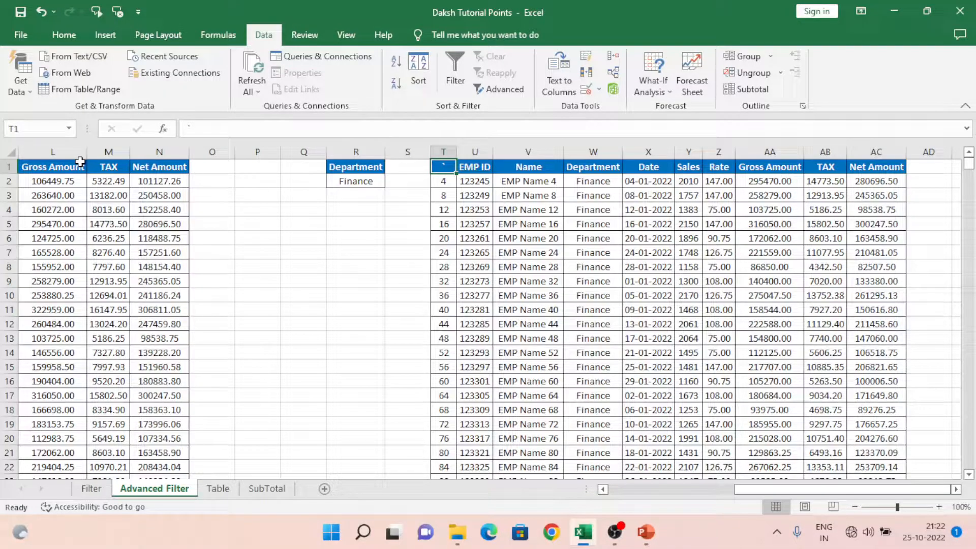
{"action": "type", "text": "S"}
{"action": "key", "text": "Return"}
Step: Replace the header in cell E1 of the source employee table with S.No
{"action": "key", "text": "Left"}
{"action": "key", "text": "Left"}
{"action": "key", "text": "Left"}
{"action": "key", "text": "Left"}
{"action": "key", "text": "Left"}
{"action": "key", "text": "Left"}
{"action": "key", "text": "Left"}
{"action": "key", "text": "Left"}
{"action": "key", "text": "Left"}
{"action": "key", "text": "Left"}
{"action": "key", "text": "Left"}
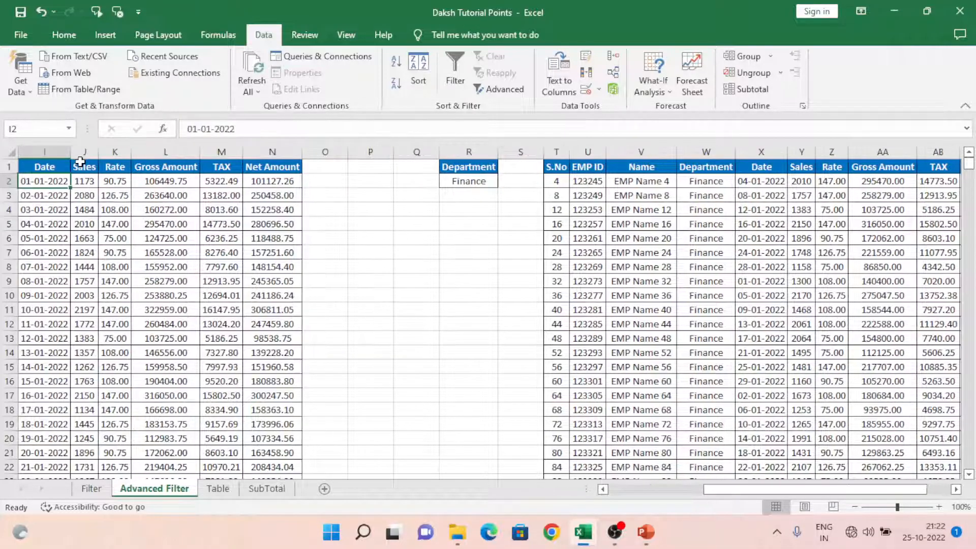
{"action": "key", "text": "Left"}
{"action": "key", "text": "Left"}
{"action": "key", "text": "Left"}
{"action": "key", "text": "Left"}
{"action": "key", "text": "Left"}
{"action": "key", "text": "Left"}
{"action": "key", "text": "Right"}
{"action": "key", "text": "Up"}
{"action": "key", "text": "Right"}
{"action": "type", "text": "S.No'"}
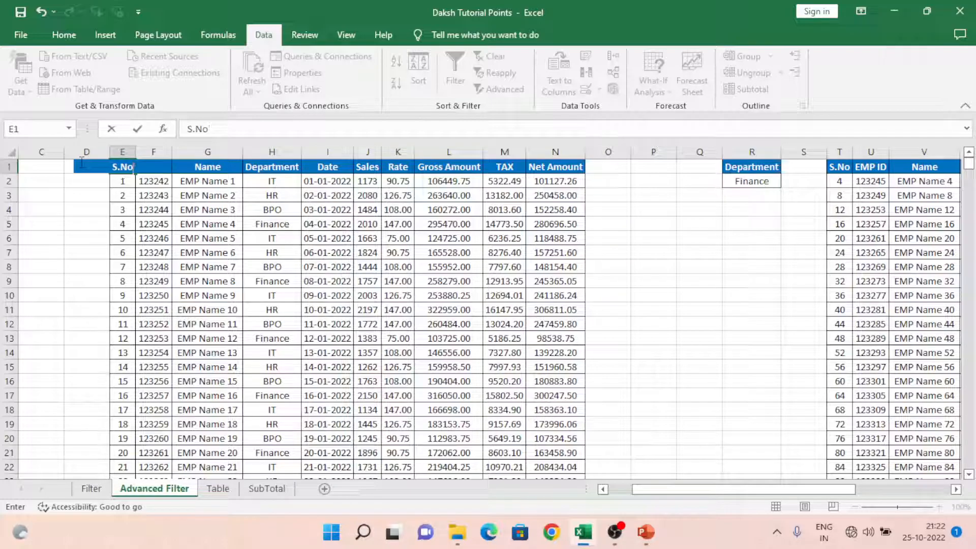
{"action": "key", "text": "Return"}
Step: Copy the IT department entry from cell H2 and paste it as a value into criteria cell R2
{"action": "key", "text": "Right"}
{"action": "key", "text": "Right"}
{"action": "key", "text": "Right"}
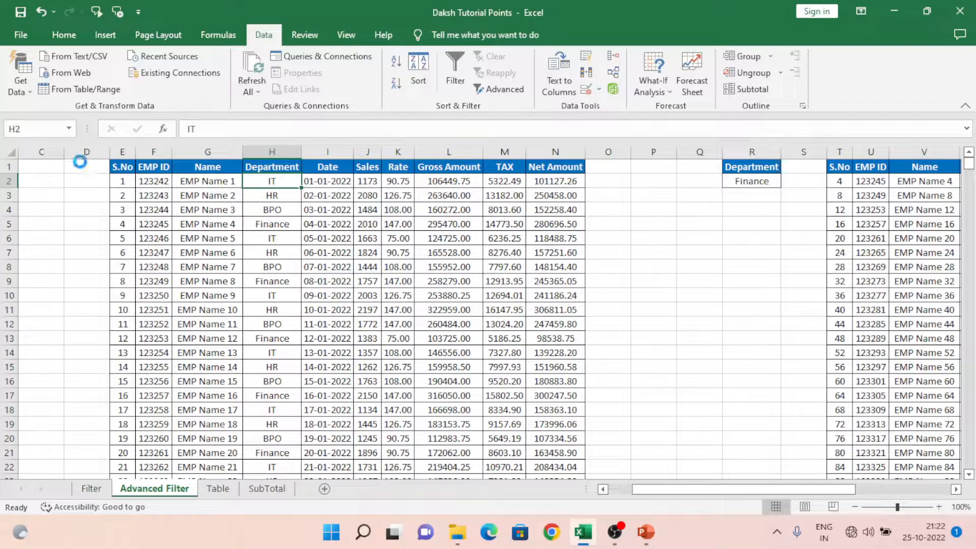
{"action": "key", "text": "ctrl+c"}
{"action": "key", "text": "Right"}
{"action": "key", "text": "Right"}
{"action": "key", "text": "Right"}
{"action": "key", "text": "Right"}
{"action": "key", "text": "Right"}
{"action": "key", "text": "Right"}
{"action": "key", "text": "Right"}
{"action": "key", "text": "Right"}
{"action": "key", "text": "Right"}
{"action": "key", "text": "Right"}
{"action": "key", "text": "alt+e"}
{"action": "key", "text": "s"}
{"action": "key", "text": "v"}
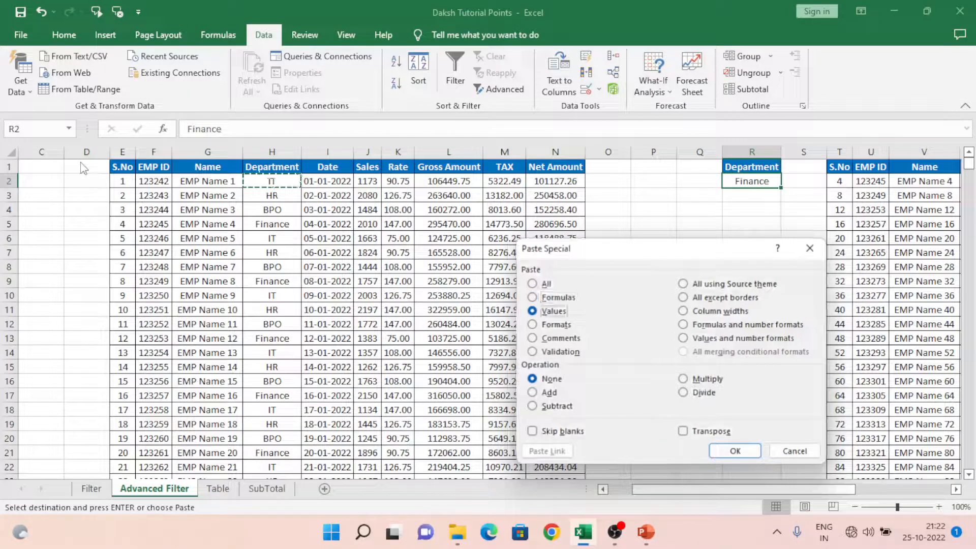
{"action": "key", "text": "Return"}
{"action": "key", "text": "Up"}
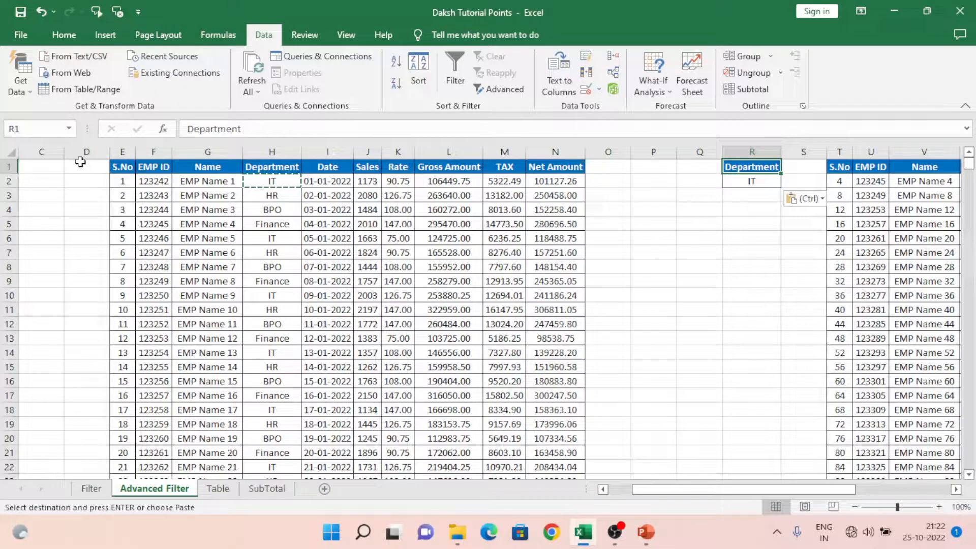
Step: Restore the department criterion in cell R2 to Finance
{"action": "key", "text": "Down"}
{"action": "type", "text": "Finance"}
{"action": "key", "text": "ctrl+Return"}
{"action": "key", "text": "Up"}
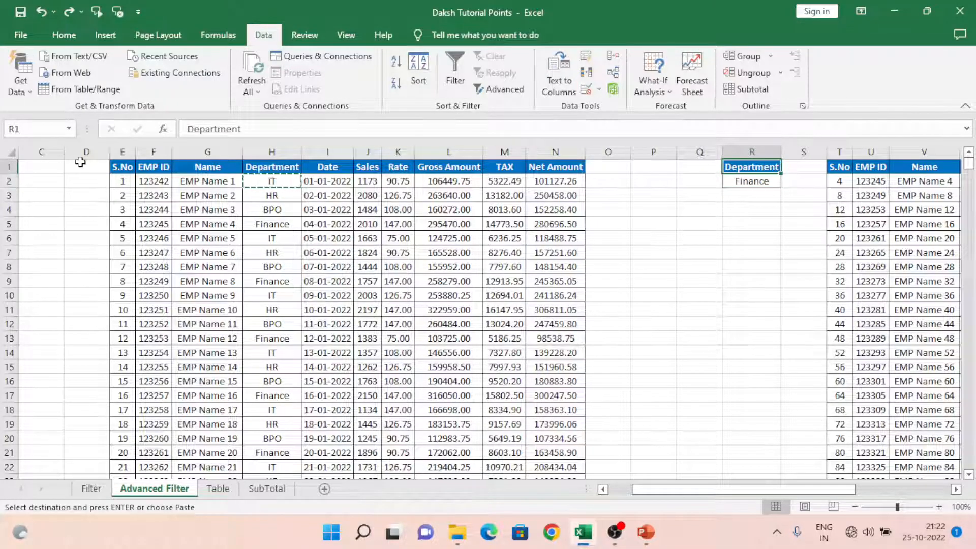
Step: Copy the Department criteria block R1:R2 to cell AG1, beyond the extracted Finance records
{"action": "key", "text": "shift+Down"}
{"action": "key", "text": "ctrl+c"}
{"action": "key", "text": "Right"}
{"action": "key", "text": "Right"}
{"action": "key", "text": "Right"}
{"action": "key", "text": "Right"}
{"action": "key", "text": "Right"}
{"action": "key", "text": "Right"}
{"action": "key", "text": "Right"}
{"action": "key", "text": "Right"}
{"action": "key", "text": "Right"}
{"action": "key", "text": "Right"}
{"action": "key", "text": "Right"}
{"action": "key", "text": "Right"}
{"action": "key", "text": "Right"}
{"action": "key", "text": "Right"}
{"action": "key", "text": "Right"}
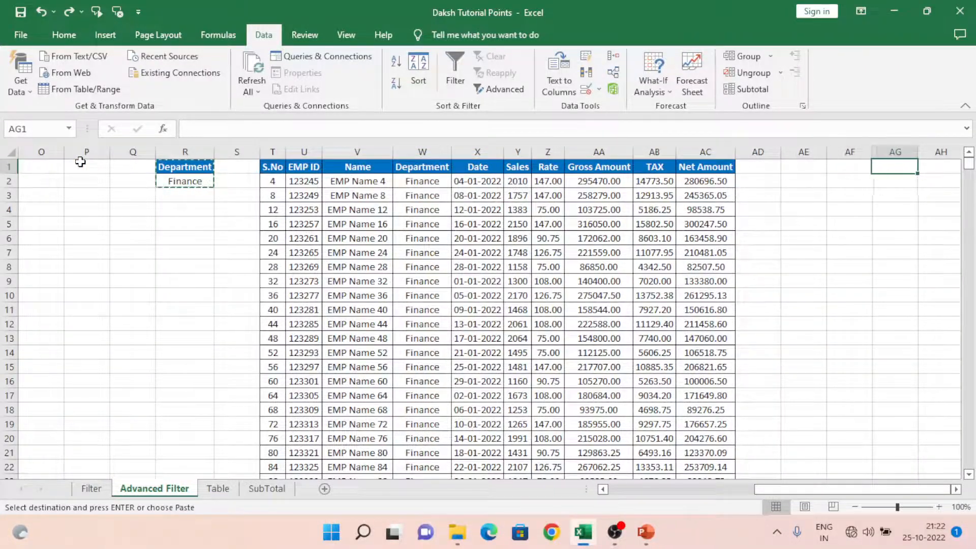
{"action": "key", "text": "ctrl+v"}
Step: Set the copied criterion in cell AG2 to IT and widen column AG to fit its Department header
{"action": "key", "text": "Down"}
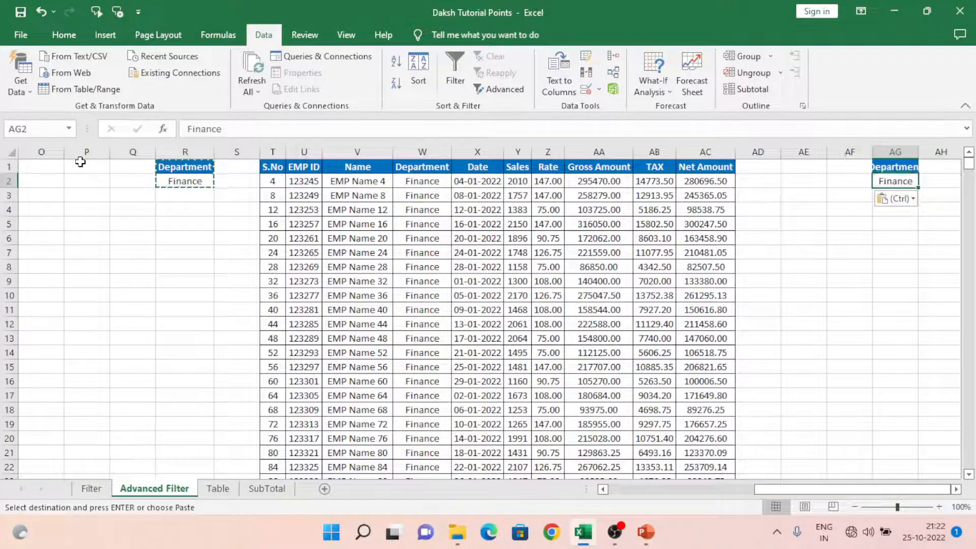
{"action": "type", "text": "IT"}
{"action": "key", "text": "Up"}
{"action": "key", "text": "Right"}
{"action": "key", "text": "Right"}
{"action": "key", "text": "Right"}
{"action": "key", "text": "Right"}
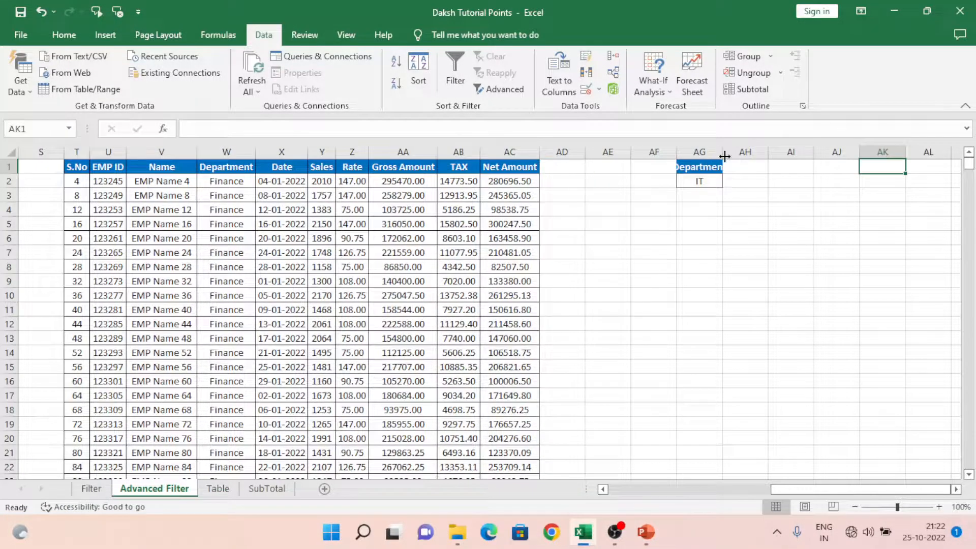
{"action": "left_click_drag", "start_coordinate": [724, 155], "coordinate": [759, 159]}
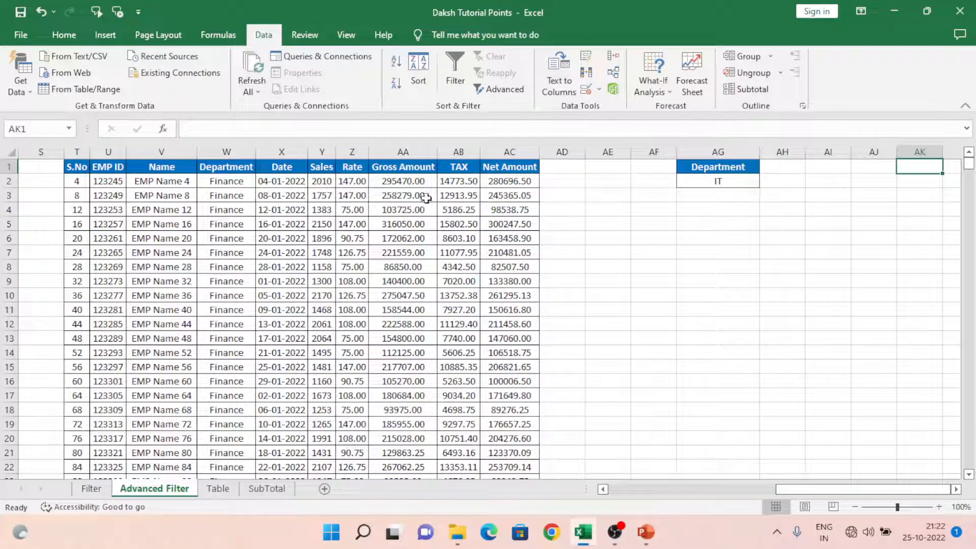
Step: Start an Advanced Filter on the source table E1:N555 with the results copied to another location
{"action": "left_click", "coordinate": [362, 182]}
{"action": "key", "text": "Left"}
{"action": "key", "text": "Left"}
{"action": "key", "text": "Left"}
{"action": "key", "text": "Left"}
{"action": "key", "text": "Left"}
{"action": "key", "text": "Left"}
{"action": "key", "text": "Left"}
{"action": "key", "text": "Left"}
{"action": "key", "text": "Left"}
{"action": "key", "text": "Left"}
{"action": "key", "text": "Left"}
{"action": "key", "text": "Left"}
{"action": "key", "text": "Left"}
{"action": "key", "text": "Left"}
{"action": "key", "text": "Left"}
{"action": "key", "text": "Left"}
{"action": "key", "text": "Left"}
{"action": "key", "text": "Left"}
{"action": "key", "text": "Left"}
{"action": "key", "text": "Left"}
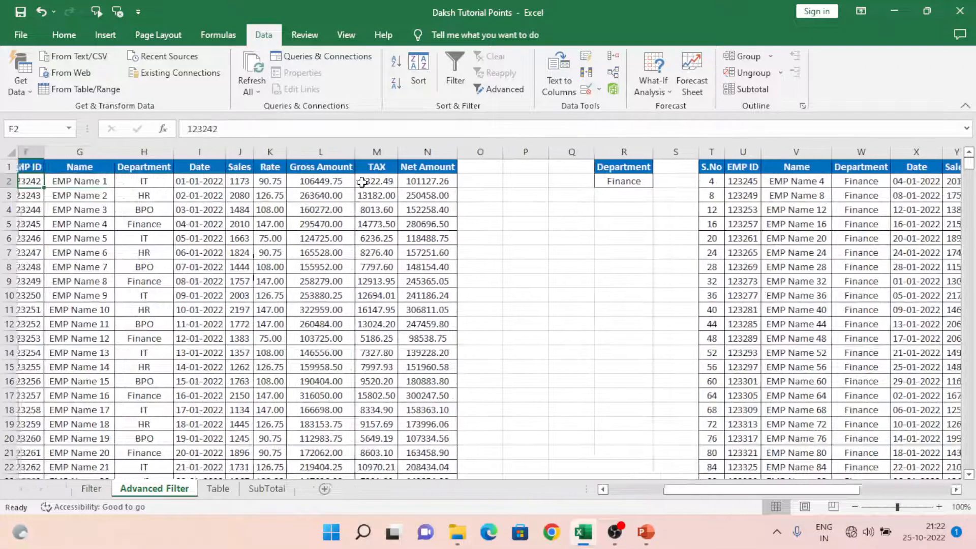
{"action": "key", "text": "Left"}
{"action": "key", "text": "Left"}
{"action": "key", "text": "Left"}
{"action": "key", "text": "Left"}
{"action": "key", "text": "Right"}
{"action": "key", "text": "Right"}
{"action": "key", "text": "Right"}
{"action": "key", "text": "Up"}
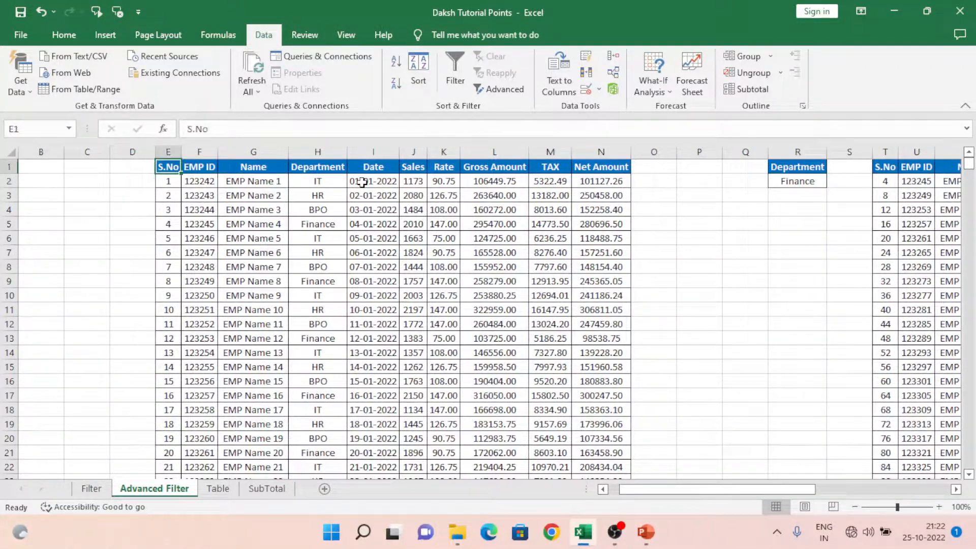
{"action": "key", "text": "ctrl+shift+Right"}
{"action": "key", "text": "ctrl+shift+Down"}
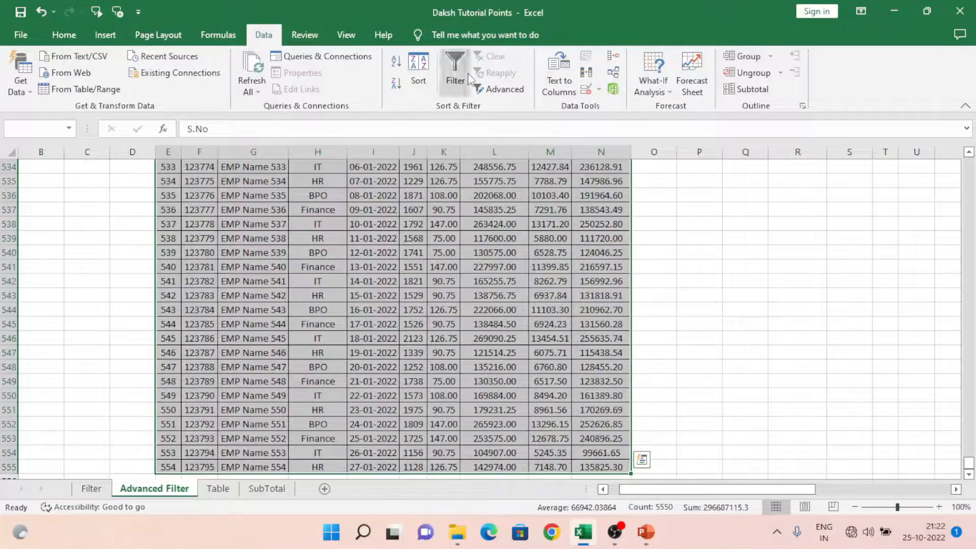
{"action": "left_click", "coordinate": [505, 89]}
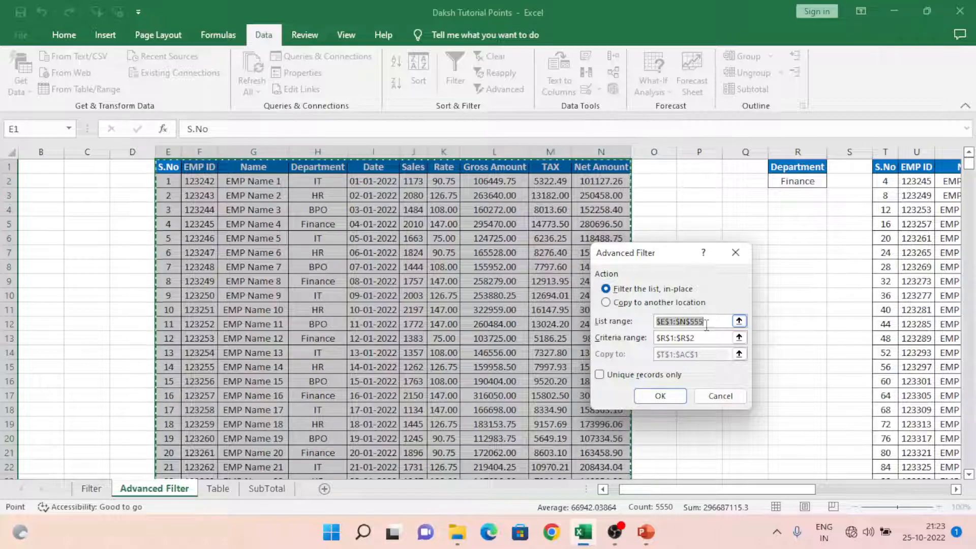
{"action": "left_click", "coordinate": [607, 303]}
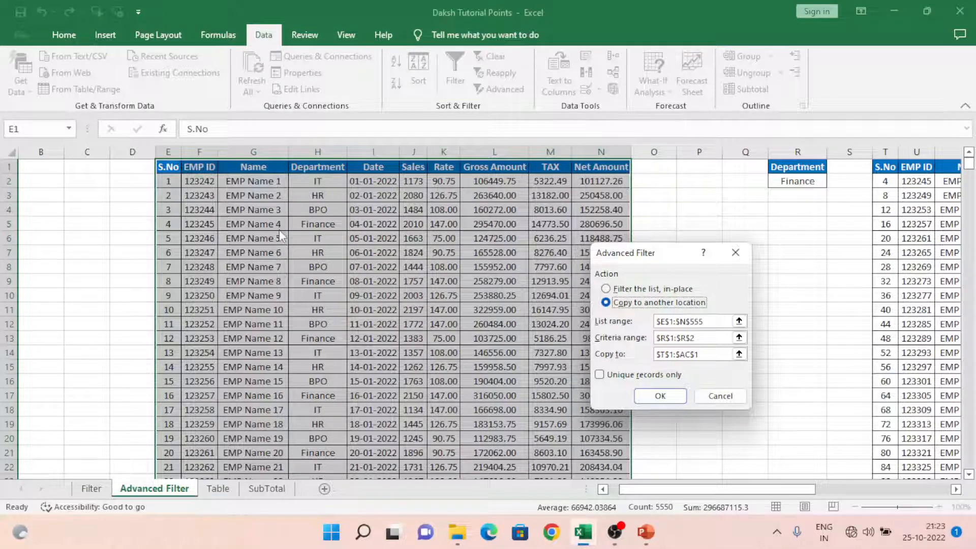
Step: Set the Advanced Filter's criteria range to the IT department criteria in AG1:AG2
{"action": "left_click", "coordinate": [739, 338]}
{"action": "left_click", "coordinate": [833, 219]}
{"action": "key", "text": "Right"}
{"action": "key", "text": "Right"}
{"action": "key", "text": "Right"}
{"action": "key", "text": "Right"}
{"action": "key", "text": "Right"}
{"action": "key", "text": "Right"}
{"action": "key", "text": "Right"}
{"action": "key", "text": "Right"}
{"action": "key", "text": "Right"}
{"action": "key", "text": "Right"}
{"action": "key", "text": "Right"}
{"action": "key", "text": "Right"}
{"action": "key", "text": "Right"}
{"action": "key", "text": "Up"}
{"action": "key", "text": "Up"}
{"action": "key", "text": "Up"}
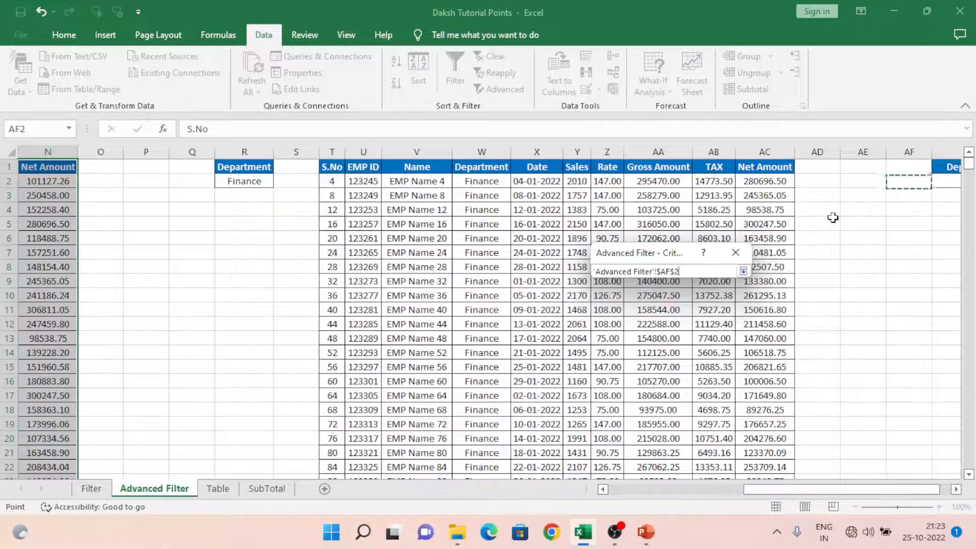
{"action": "key", "text": "Right"}
{"action": "key", "text": "shift+Up"}
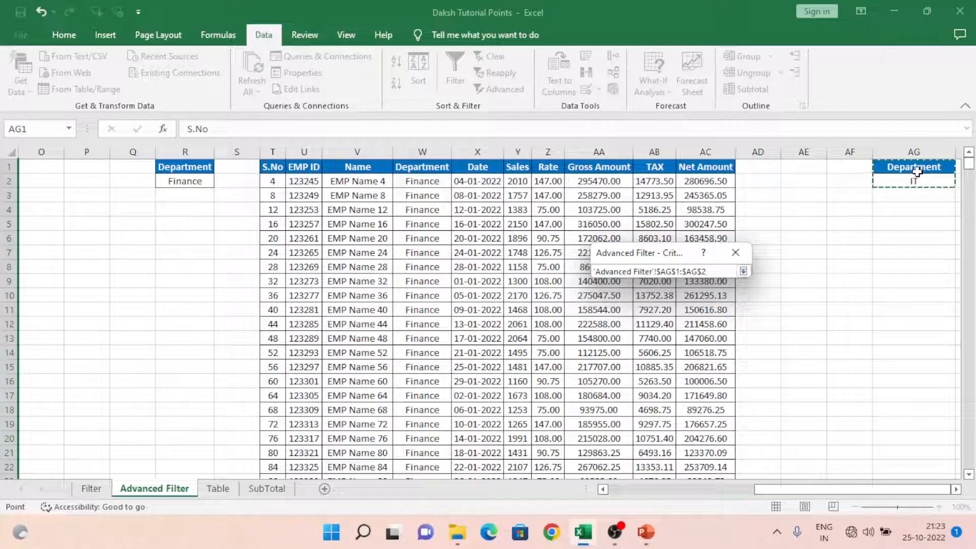
{"action": "left_click", "coordinate": [743, 271]}
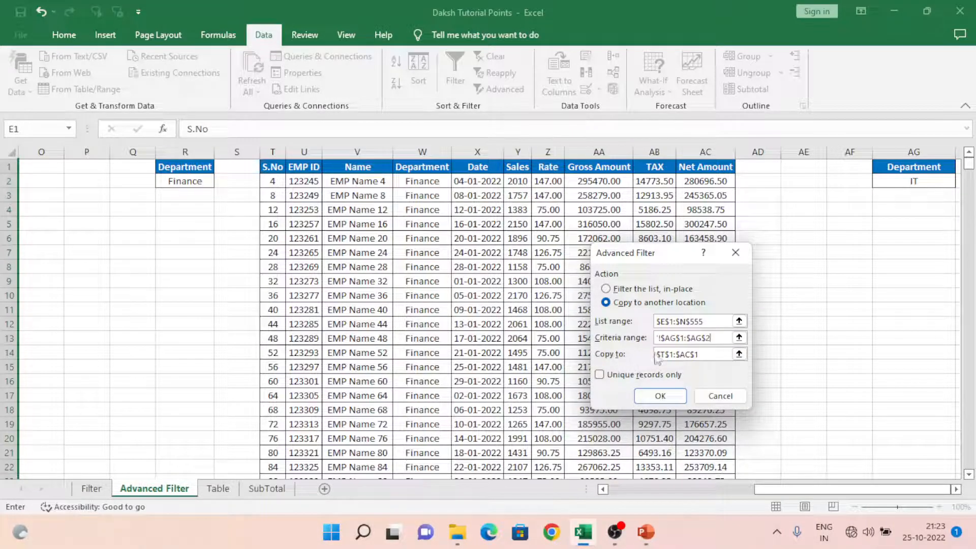
Step: Set the copy-to destination to cell AI1 and run the Advanced Filter to extract the IT department records
{"action": "left_click", "coordinate": [739, 355]}
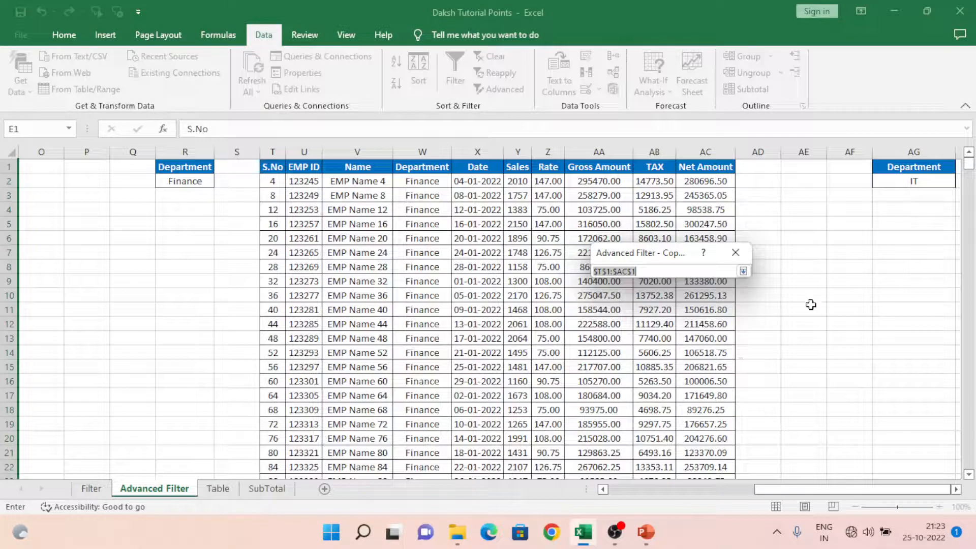
{"action": "left_click", "coordinate": [867, 234]}
{"action": "key", "text": "Up"}
{"action": "key", "text": "Right"}
{"action": "key", "text": "Right"}
{"action": "key", "text": "Right"}
{"action": "key", "text": "Up"}
{"action": "key", "text": "Up"}
{"action": "key", "text": "Up"}
{"action": "key", "text": "Up"}
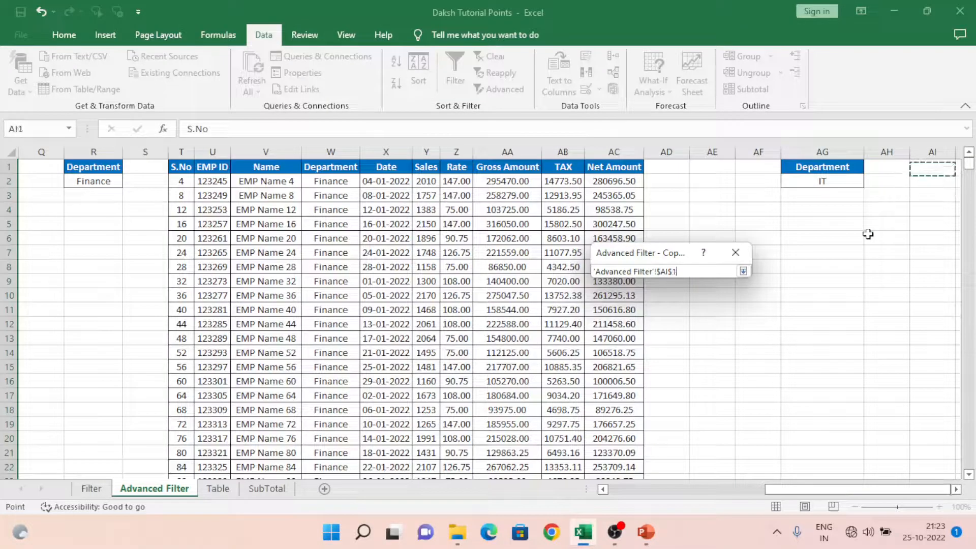
{"action": "key", "text": "Right"}
{"action": "key", "text": "Left"}
{"action": "left_click", "coordinate": [867, 234]}
{"action": "key", "text": "Up"}
{"action": "key", "text": "Up"}
{"action": "key", "text": "Up"}
{"action": "key", "text": "Up"}
{"action": "key", "text": "Up"}
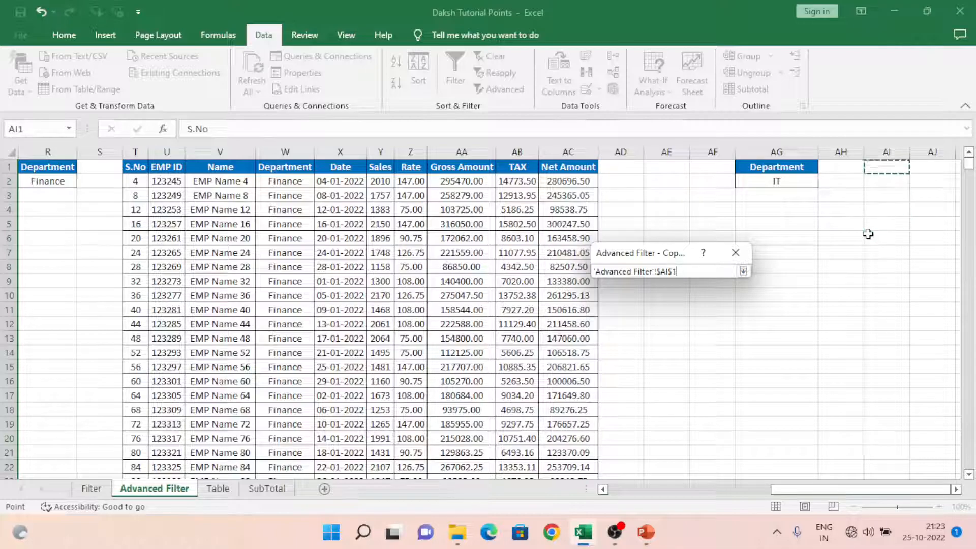
{"action": "key", "text": "Right"}
{"action": "key", "text": "Right"}
{"action": "key", "text": "Left"}
{"action": "key", "text": "Left"}
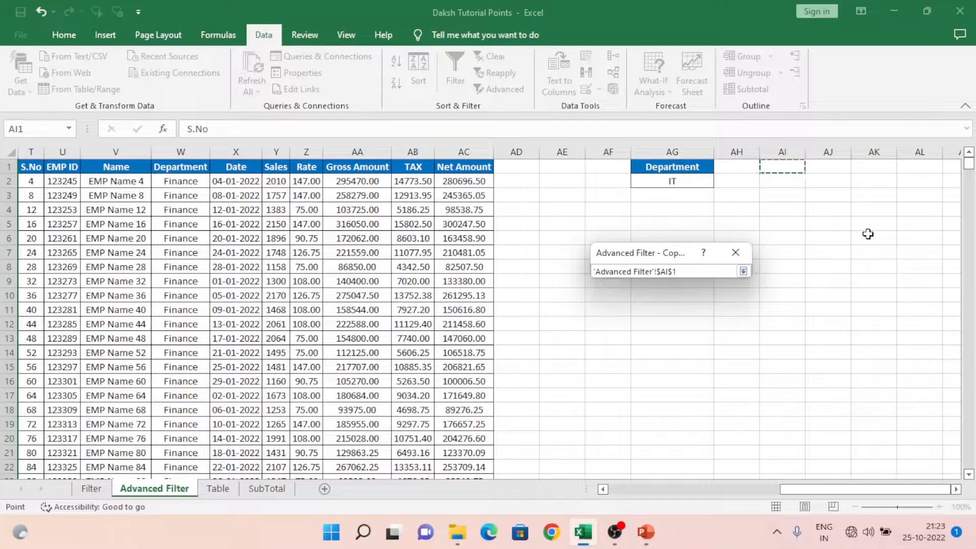
{"action": "left_click", "coordinate": [743, 271]}
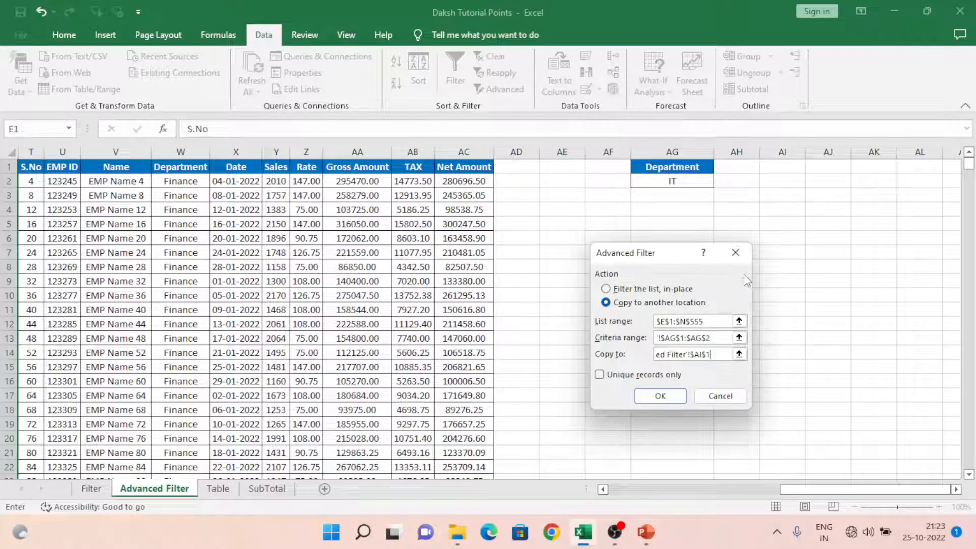
{"action": "left_click", "coordinate": [661, 395]}
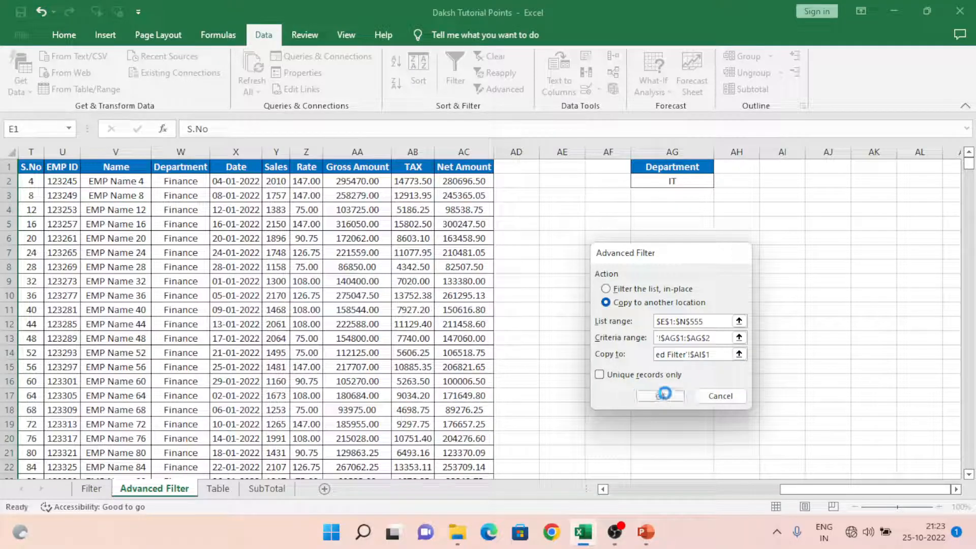
Step: Adjust the widths of the S.No, Name and Department columns in the extracted IT records
{"action": "left_click", "coordinate": [758, 173]}
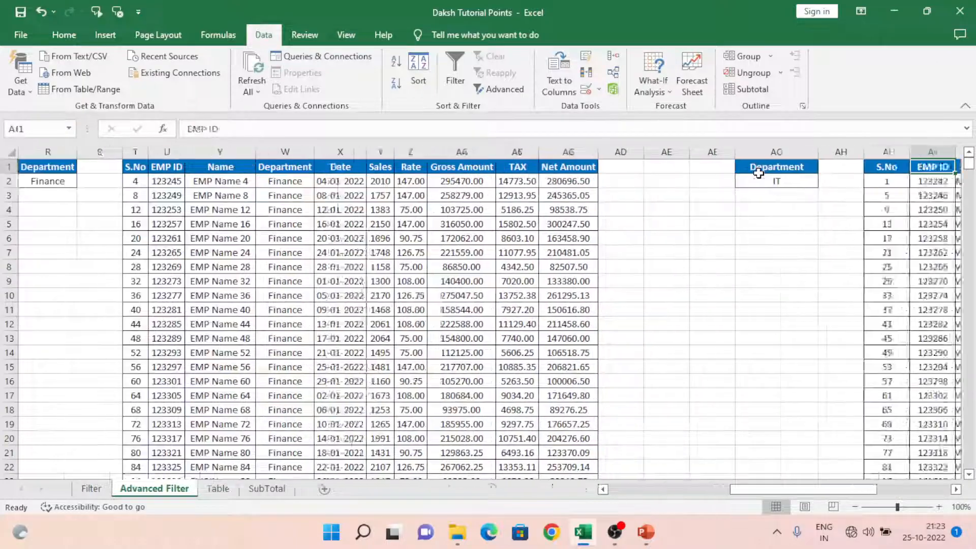
{"action": "scroll", "coordinate": [759, 173], "scroll_direction": "right", "scroll_amount": 3}
{"action": "key", "text": "Left"}
{"action": "key", "text": "Left"}
{"action": "key", "text": "Left"}
{"action": "key", "text": "Left"}
{"action": "left_click_drag", "start_coordinate": [564, 152], "coordinate": [542, 152]}
{"action": "left_click_drag", "start_coordinate": [636, 147], "coordinate": [660, 147]}
{"action": "left_click_drag", "start_coordinate": [746, 150], "coordinate": [716, 155]}
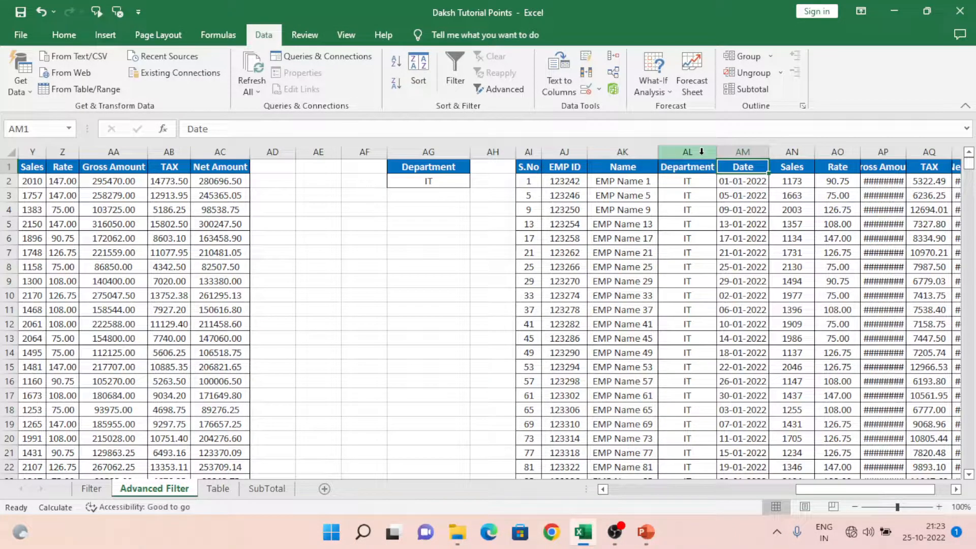
Step: Change the department criterion in cell AG2 to BPO
{"action": "left_click", "coordinate": [418, 186]}
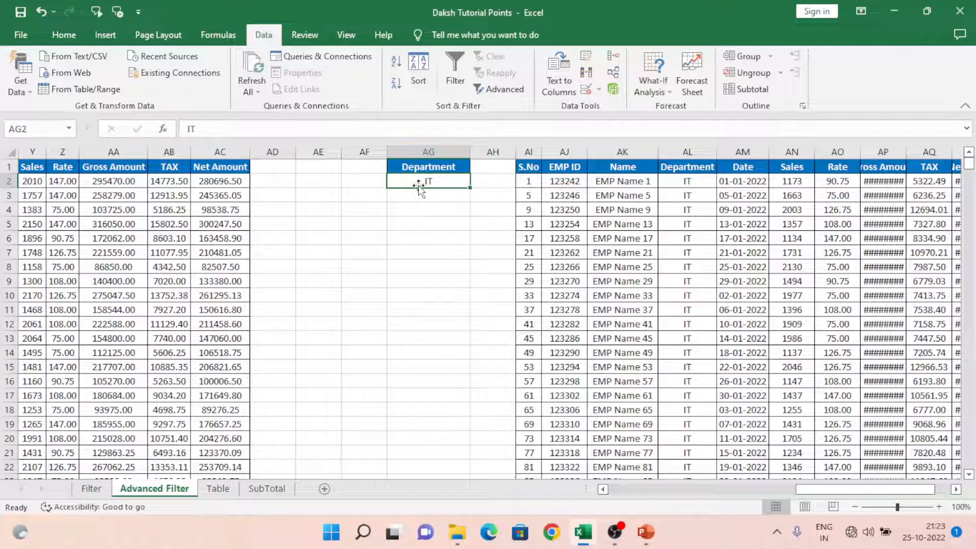
{"action": "type", "text": "B"}
{"action": "key", "text": "Left"}
{"action": "key", "text": "Left"}
{"action": "key", "text": "Left"}
{"action": "key", "text": "Left"}
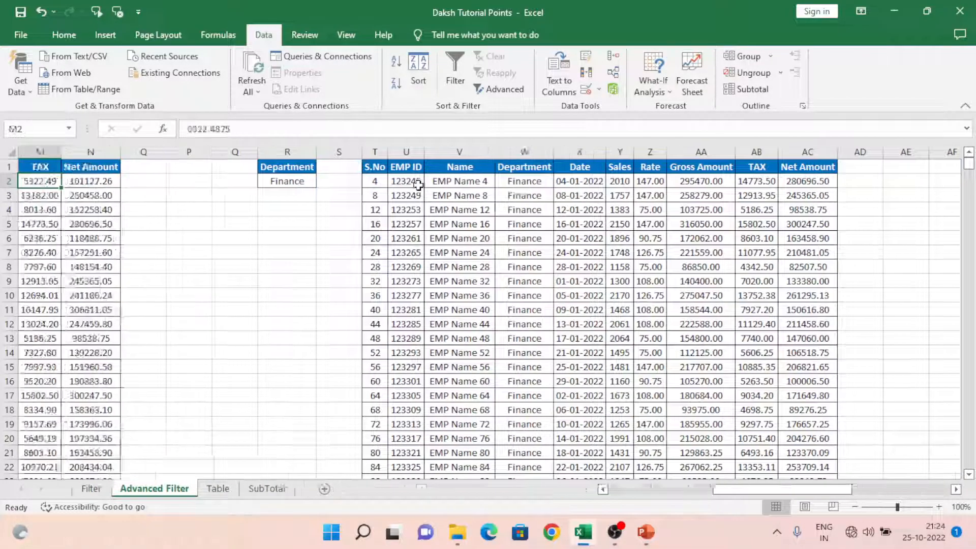
Step: Filter the employee table in place with Advanced Filter, using the BPO criteria in AG1:AG2
{"action": "key", "text": "Left"}
{"action": "key", "text": "Left"}
{"action": "key", "text": "Left"}
{"action": "key", "text": "Left"}
{"action": "key", "text": "Left"}
{"action": "key", "text": "Left"}
{"action": "key", "text": "Left"}
{"action": "key", "text": "Left"}
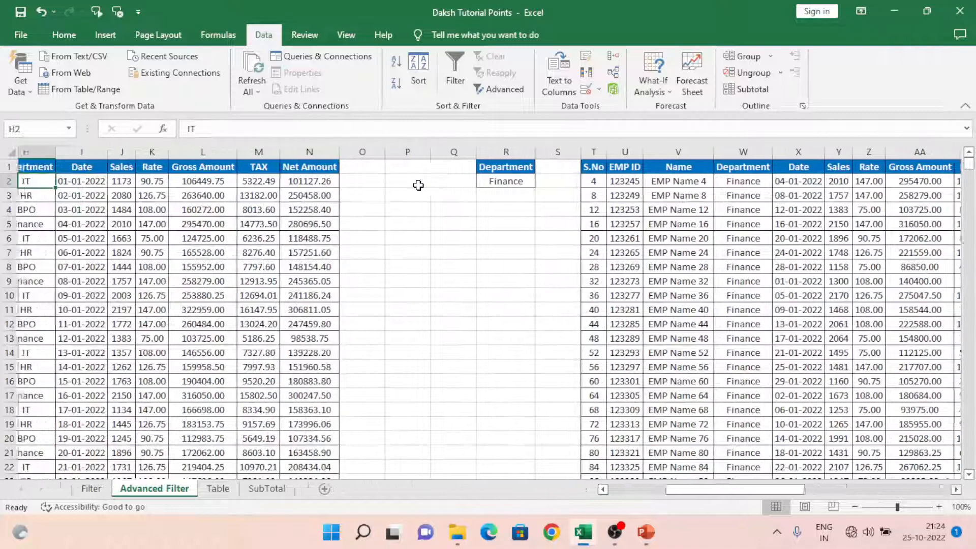
{"action": "key", "text": "Up"}
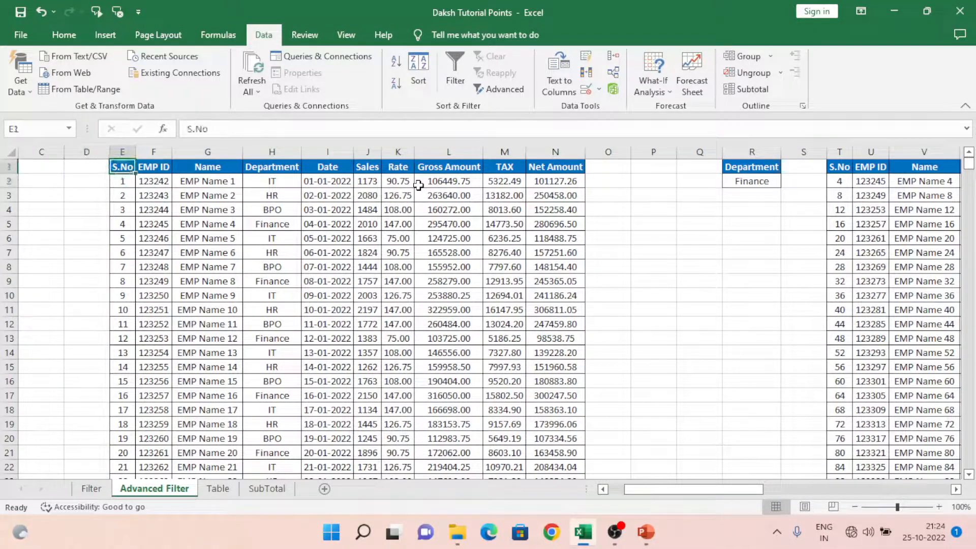
{"action": "left_click", "coordinate": [512, 92]}
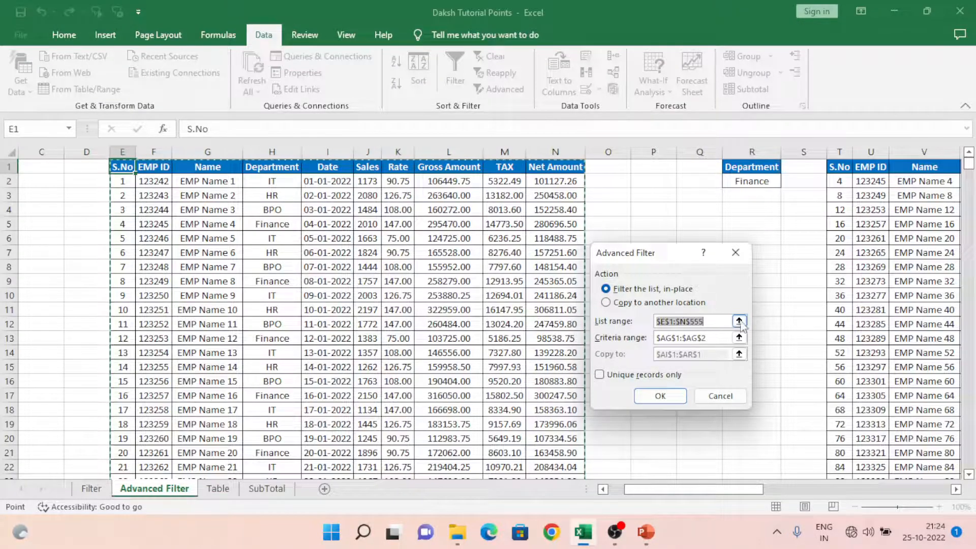
{"action": "left_click", "coordinate": [610, 306]}
{"action": "left_click", "coordinate": [606, 289]}
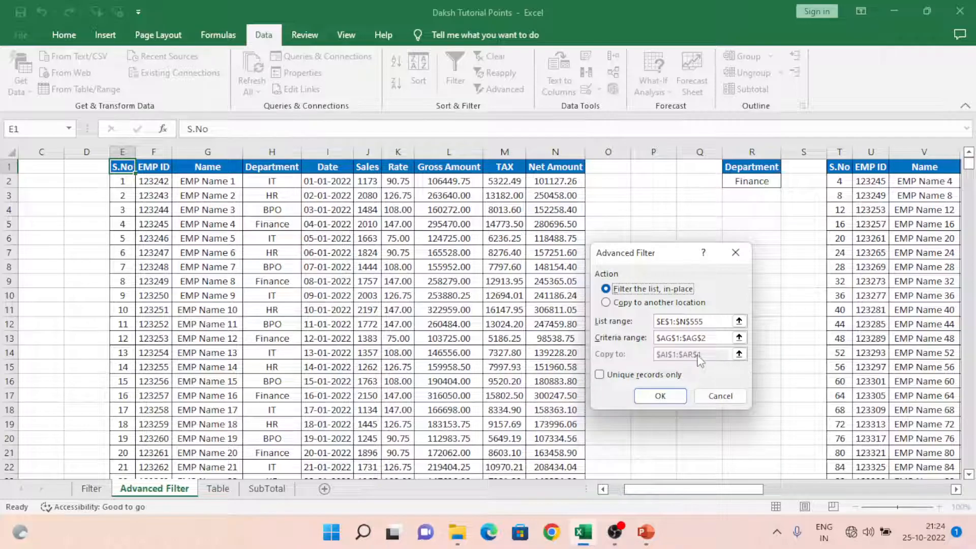
{"action": "left_click", "coordinate": [606, 302]}
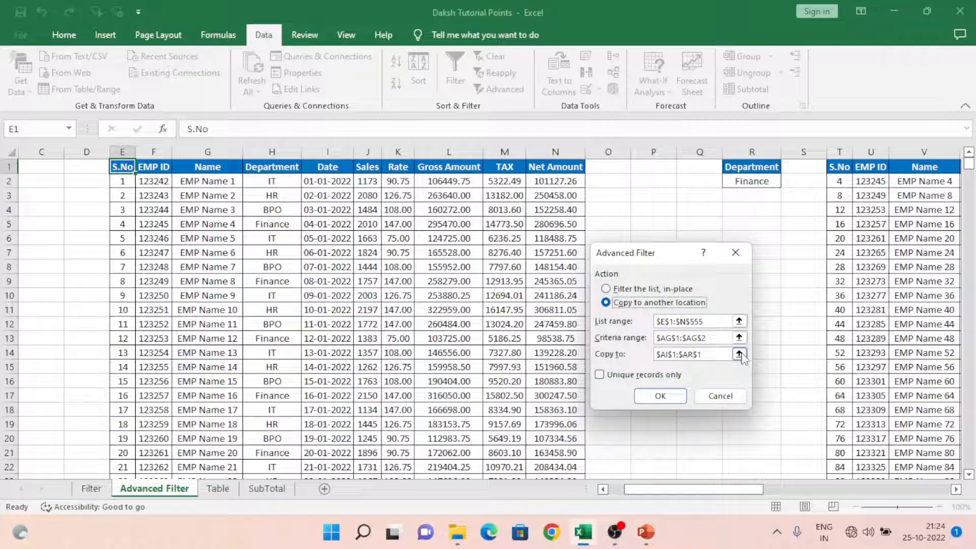
{"action": "left_click", "coordinate": [606, 289]}
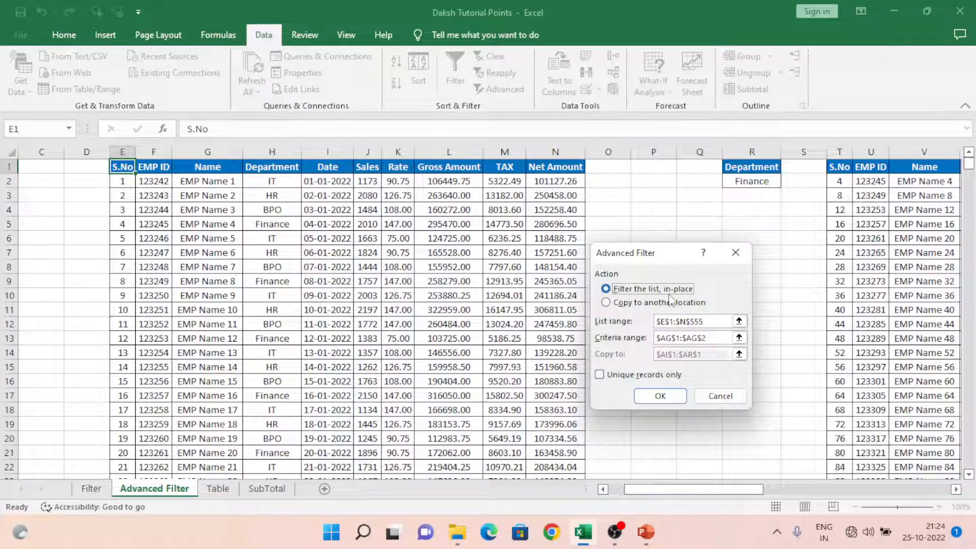
{"action": "left_click", "coordinate": [660, 396]}
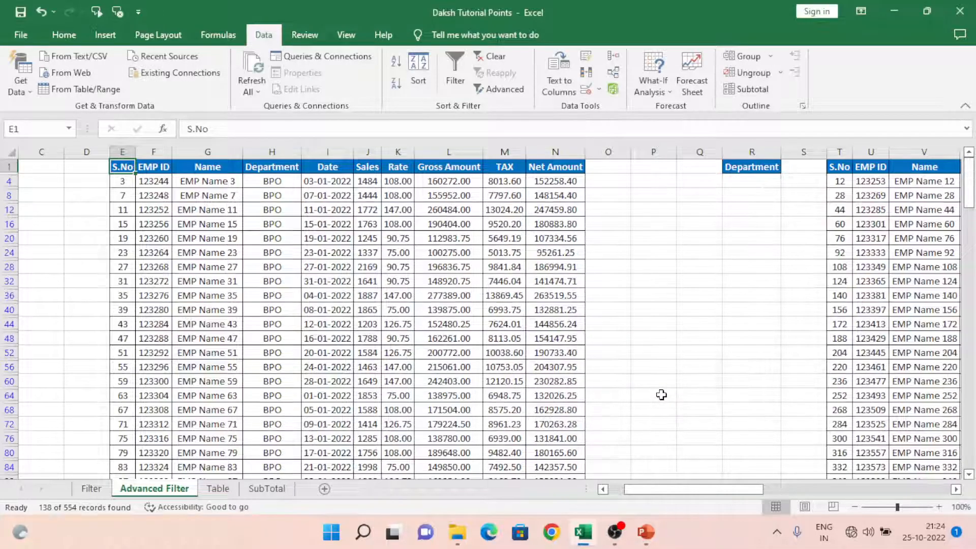
Step: Check the Department column down to the last filtered record and undo the in-place filter
{"action": "left_click", "coordinate": [260, 232]}
{"action": "key", "text": "ctrl+Down"}
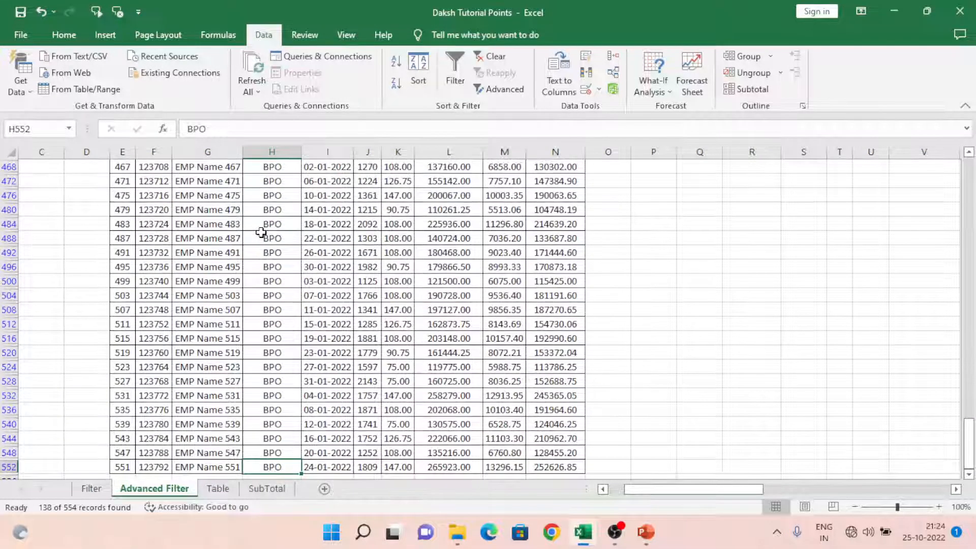
{"action": "key", "text": "ctrl+Up"}
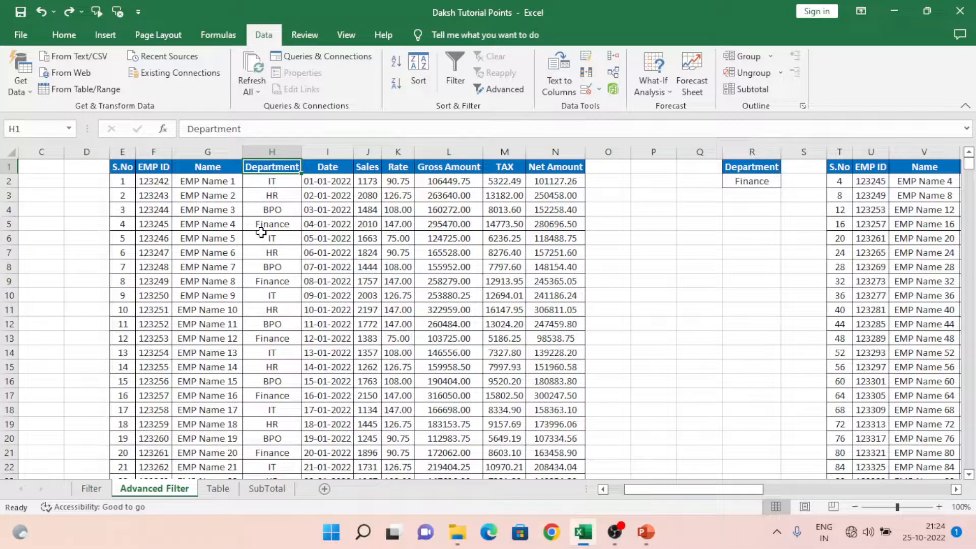
Step: Select the employee table E1:N555 and start an Advanced Filter that copies to another location
{"action": "key", "text": "Left"}
{"action": "key", "text": "Left"}
{"action": "key", "text": "Left"}
{"action": "key", "text": "ctrl+shift+Right"}
{"action": "key", "text": "ctrl+shift+Down"}
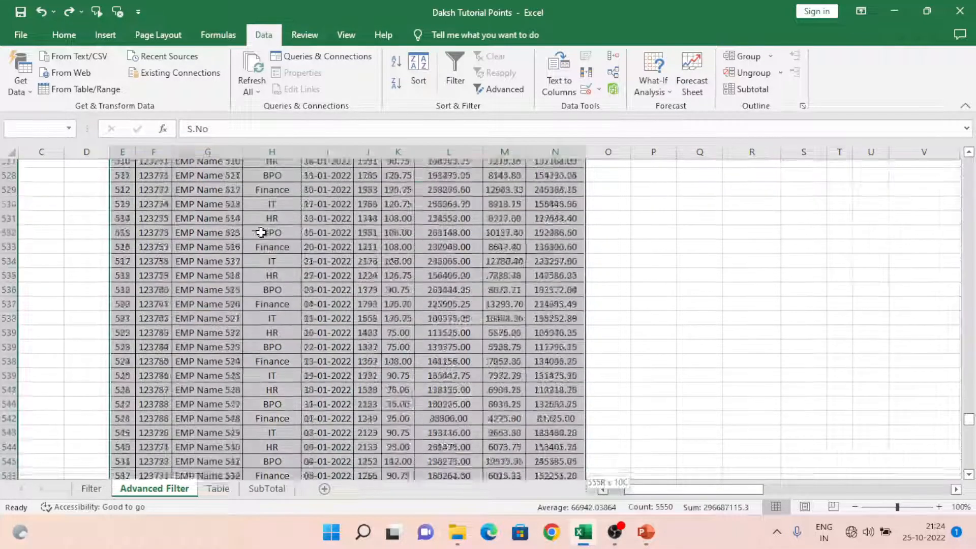
{"action": "left_click", "coordinate": [491, 90]}
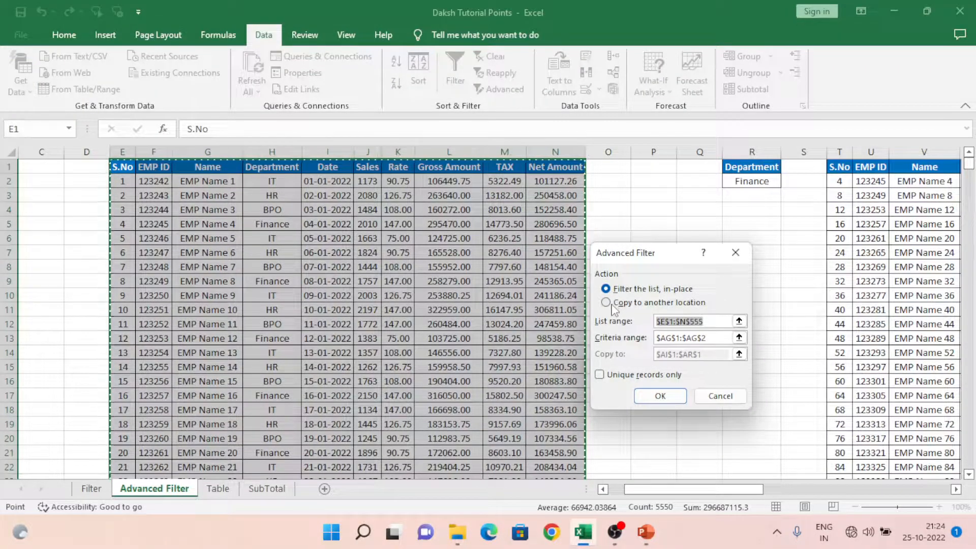
{"action": "left_click", "coordinate": [659, 304]}
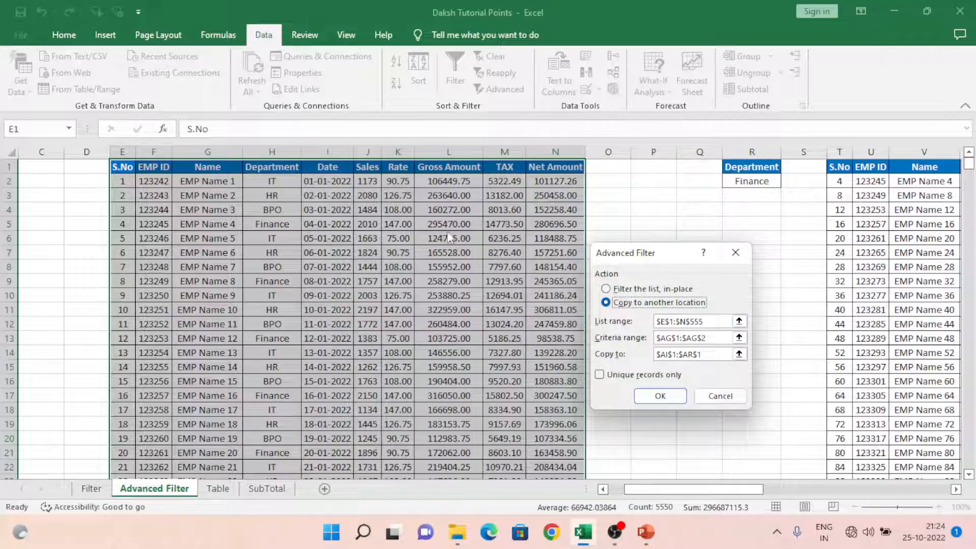
Step: Set the Advanced Filter's criteria range to the BPO department criteria in AG1:AG2
{"action": "left_click", "coordinate": [739, 338]}
{"action": "left_click", "coordinate": [924, 193]}
{"action": "key", "text": "Up"}
{"action": "key", "text": "shift+Up"}
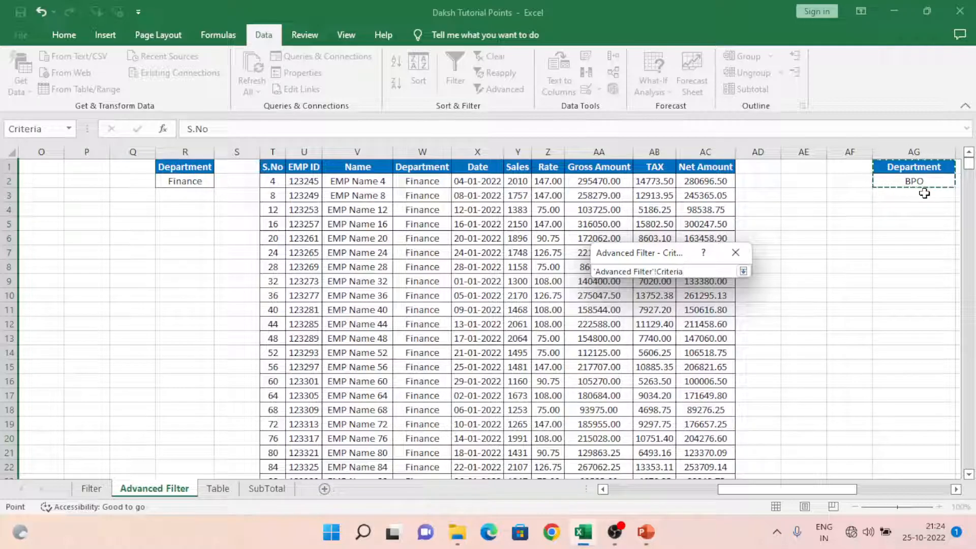
{"action": "left_click", "coordinate": [743, 271]}
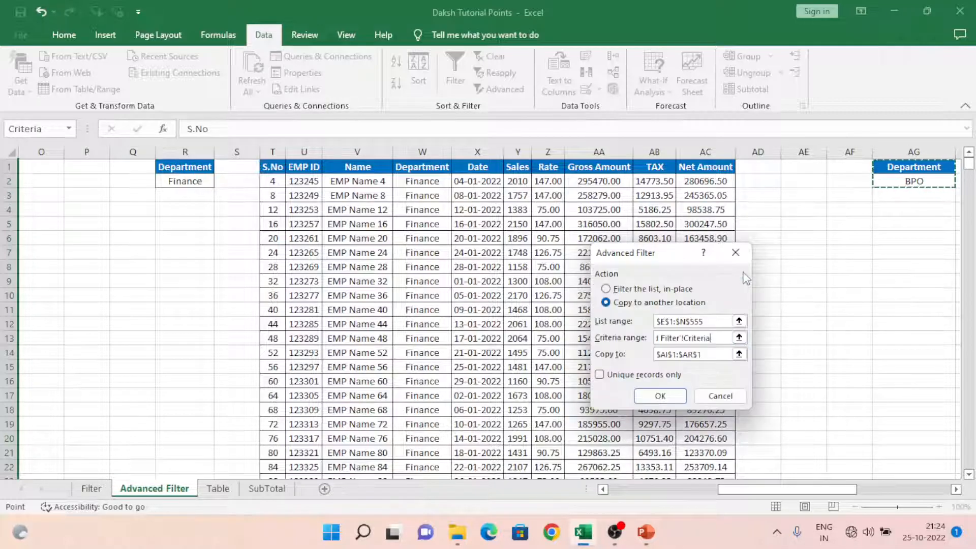
Step: Keep AI1:AR1 as the copy-to range and run the Advanced Filter to extract the BPO records
{"action": "left_click", "coordinate": [740, 354]}
{"action": "left_click", "coordinate": [739, 354]}
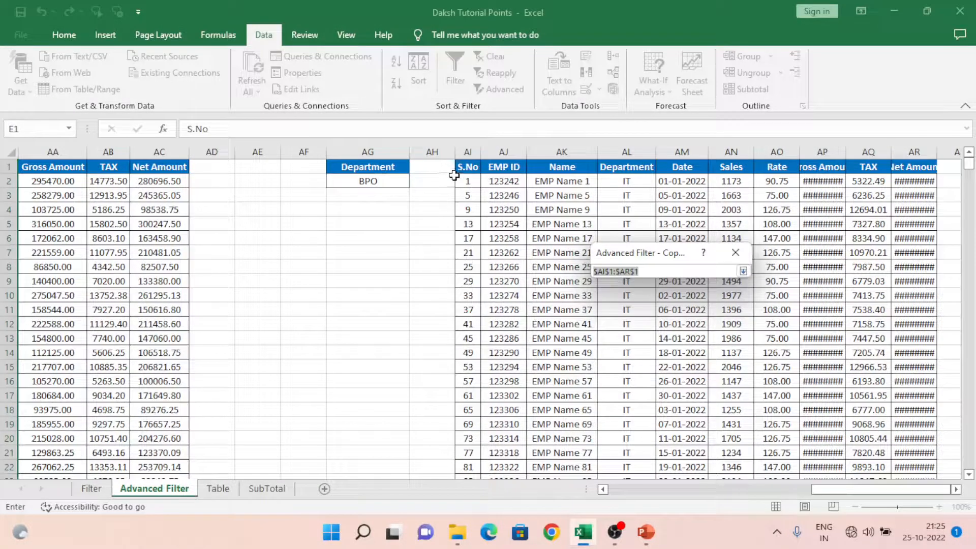
{"action": "left_click", "coordinate": [734, 256]}
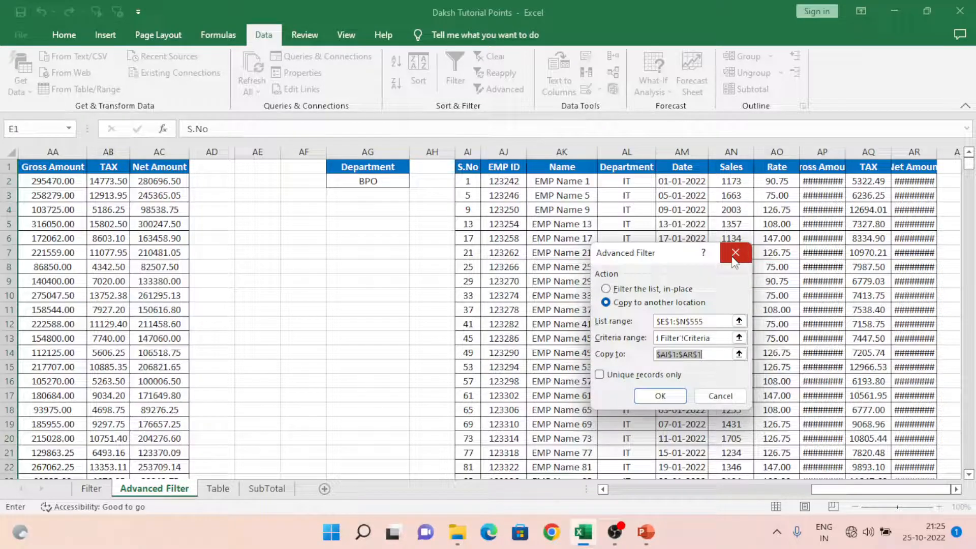
{"action": "left_click", "coordinate": [656, 395]}
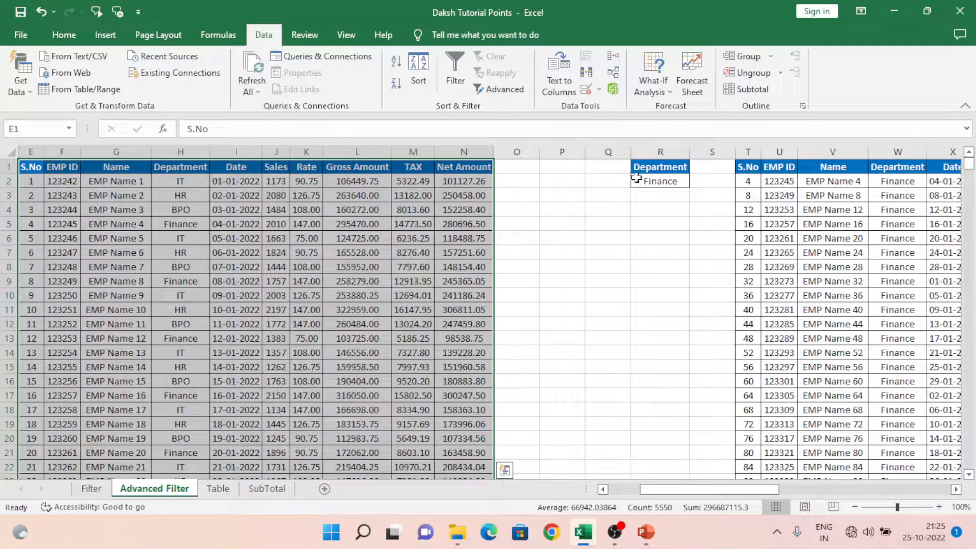
Step: Autofit the Net Amount and Gross Amount columns (AR and AP) of the extracted BPO records
{"action": "left_click", "coordinate": [888, 182]}
{"action": "key", "text": "Right"}
{"action": "key", "text": "Right"}
{"action": "key", "text": "Right"}
{"action": "key", "text": "Right"}
{"action": "key", "text": "Right"}
{"action": "key", "text": "Right"}
{"action": "key", "text": "Right"}
{"action": "key", "text": "Right"}
{"action": "key", "text": "Right"}
{"action": "key", "text": "Right"}
{"action": "key", "text": "Right"}
{"action": "key", "text": "Right"}
{"action": "key", "text": "Right"}
{"action": "key", "text": "Right"}
{"action": "key", "text": "Right"}
{"action": "key", "text": "Right"}
{"action": "key", "text": "Right"}
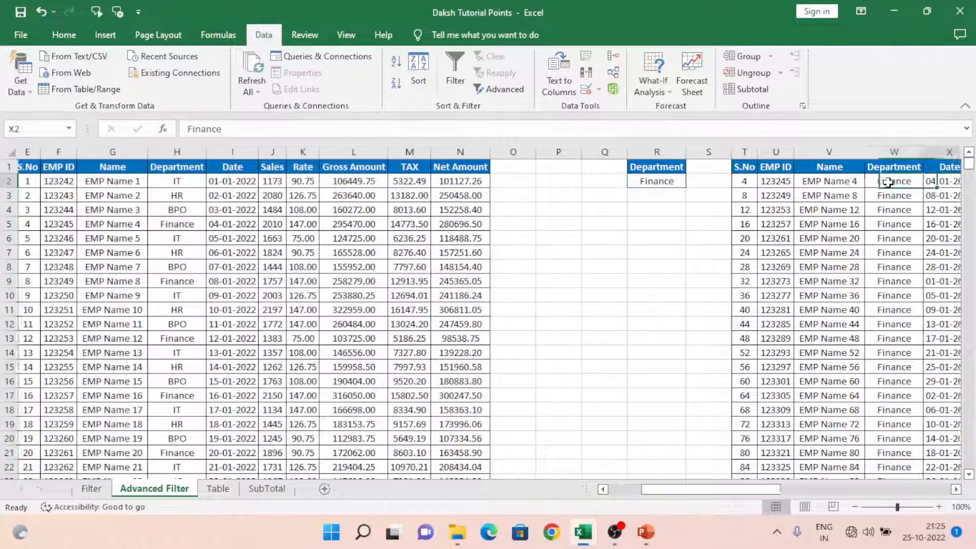
{"action": "key", "text": "Left"}
{"action": "key", "text": "Left"}
{"action": "key", "text": "Left"}
{"action": "key", "text": "Right"}
{"action": "key", "text": "Right"}
{"action": "key", "text": "Right"}
{"action": "key", "text": "Right"}
{"action": "key", "text": "Right"}
{"action": "key", "text": "Right"}
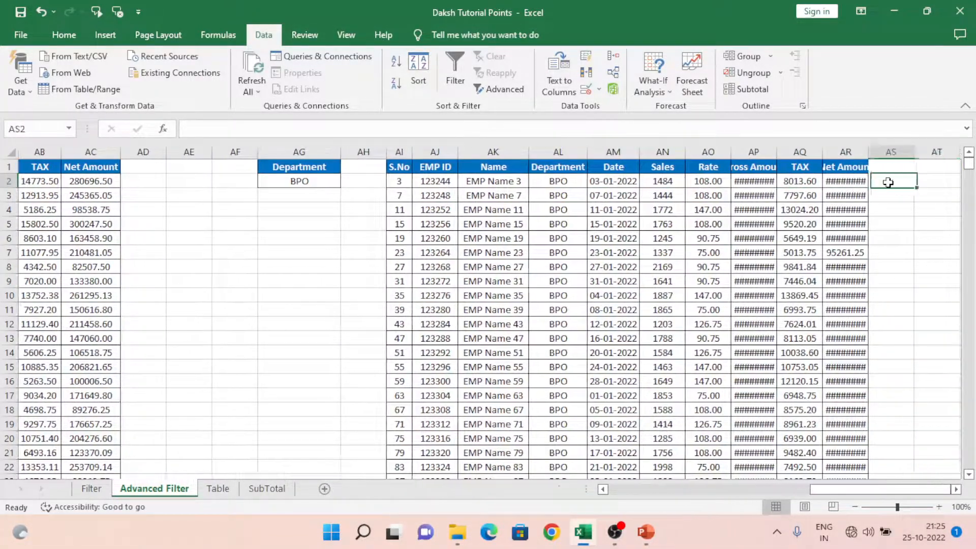
{"action": "key", "text": "Right"}
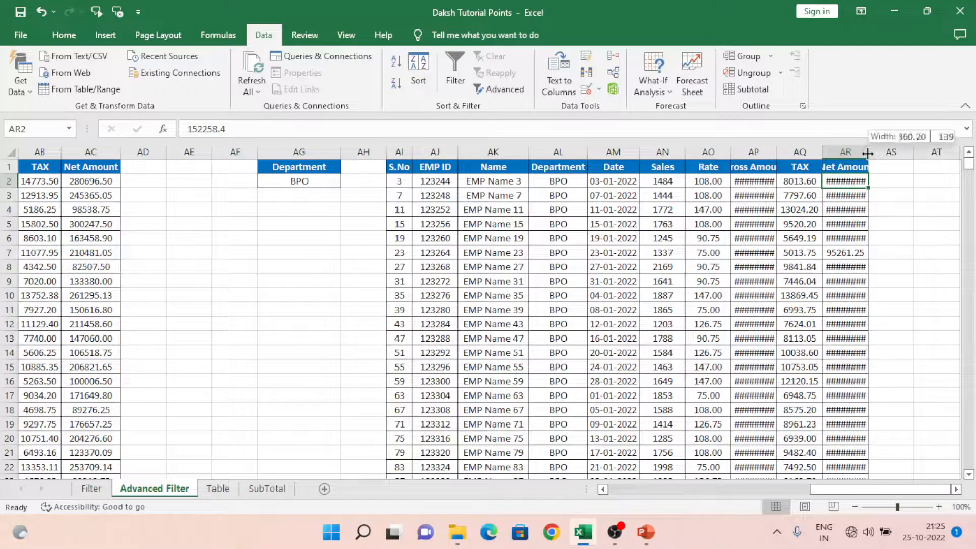
{"action": "double_click", "coordinate": [869, 153]}
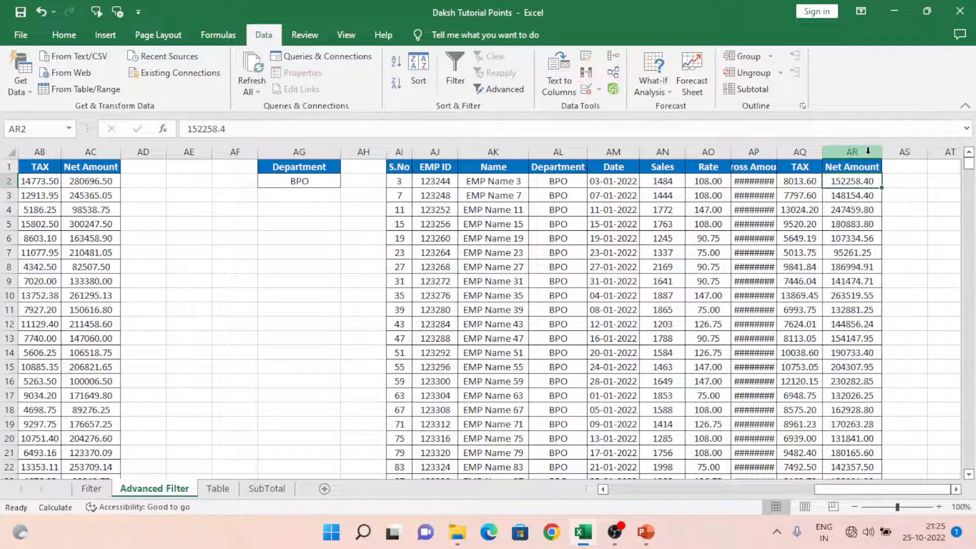
{"action": "double_click", "coordinate": [777, 151]}
Step: Save the workbook and return to cell A1 of the Advanced Filter sheet
{"action": "left_click", "coordinate": [371, 174]}
{"action": "key", "text": "ctrl+s"}
{"action": "key", "text": "ctrl+Left"}
{"action": "key", "text": "ctrl+Left"}
{"action": "key", "text": "ctrl+Left"}
{"action": "key", "text": "ctrl+Left"}
{"action": "key", "text": "ctrl+Left"}
{"action": "key", "text": "ctrl+Left"}
{"action": "key", "text": "ctrl+Left"}
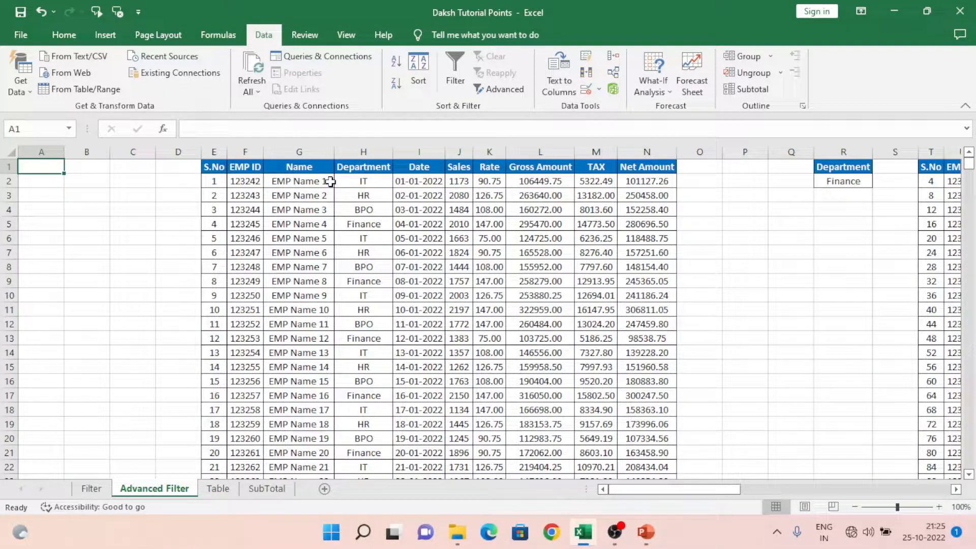
Step: Check the extent of the employee table from the S.No header to its last record
{"action": "key", "text": "Right"}
{"action": "key", "text": "Right"}
{"action": "key", "text": "Right"}
{"action": "key", "text": "Right"}
{"action": "key", "text": "ctrl+shift+Right"}
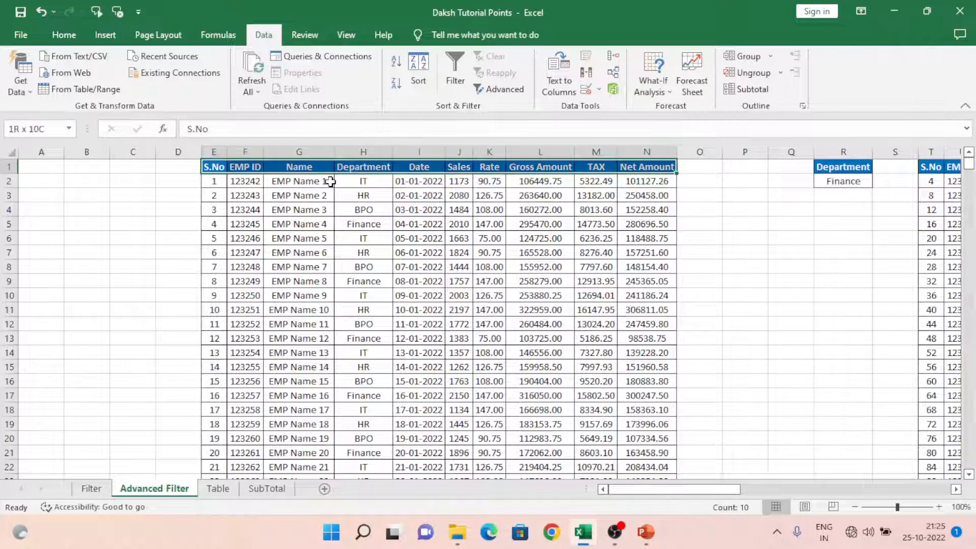
{"action": "key", "text": "ctrl+shift+Down"}
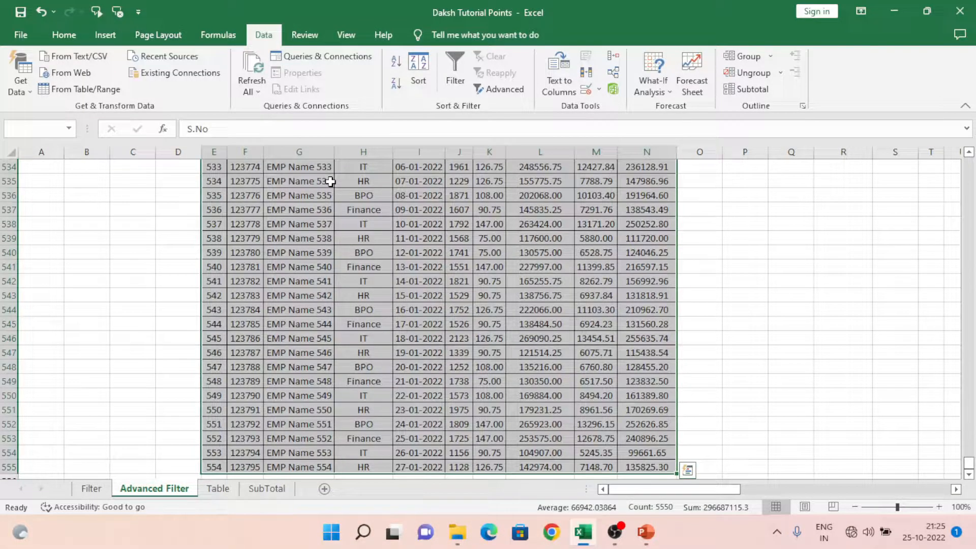
{"action": "key", "text": "ctrl+Up"}
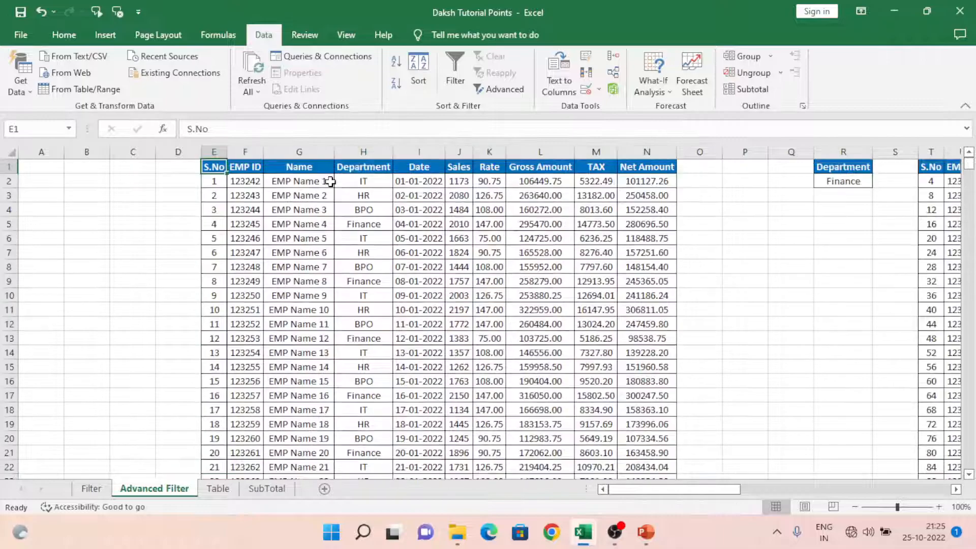
Step: Add a new worksheet after the Advanced Filter sheet and select its cell B1
{"action": "left_click", "coordinate": [324, 488]}
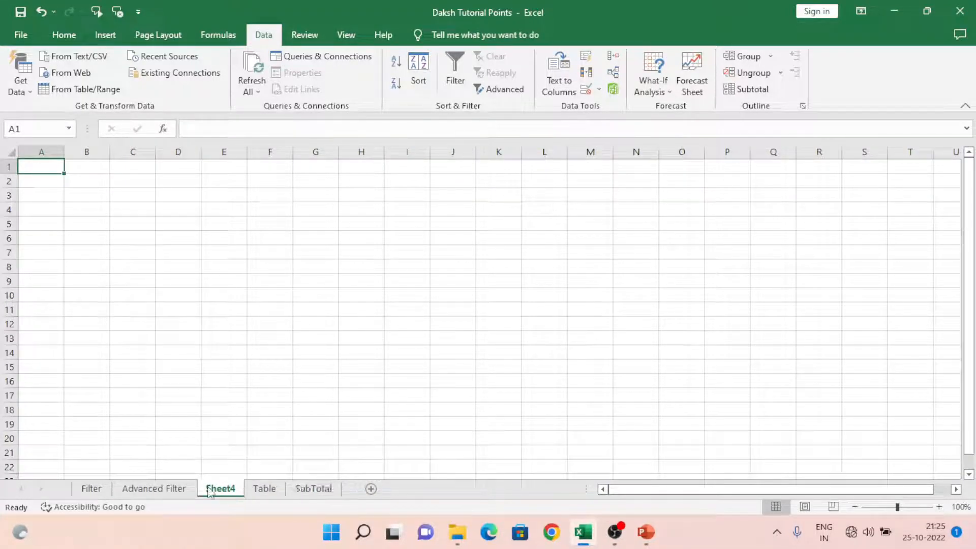
{"action": "left_click", "coordinate": [174, 490]}
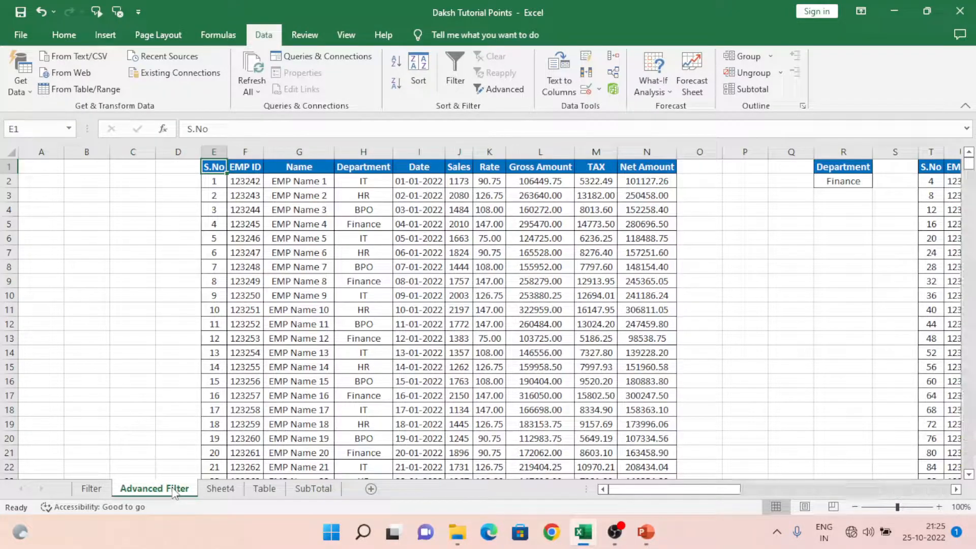
{"action": "left_click", "coordinate": [216, 491]}
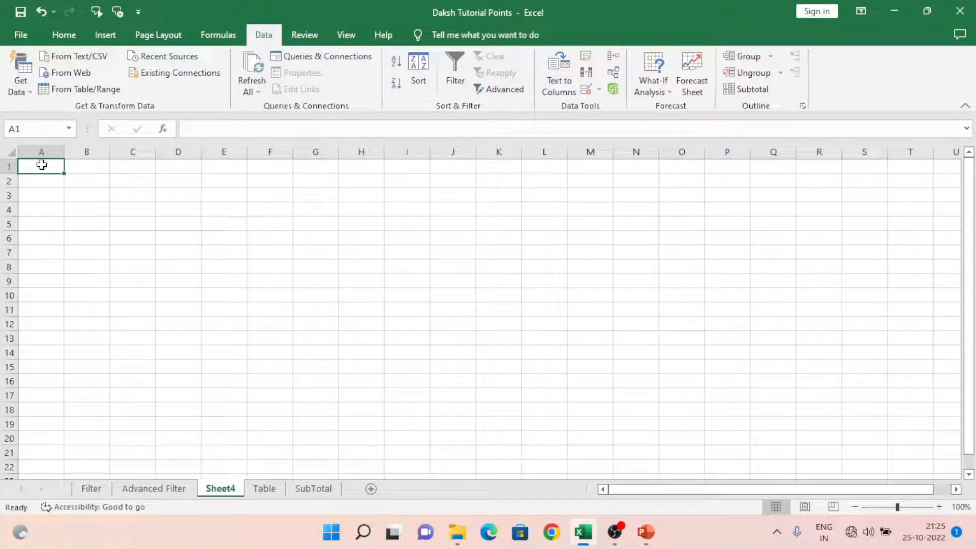
{"action": "left_click", "coordinate": [93, 166]}
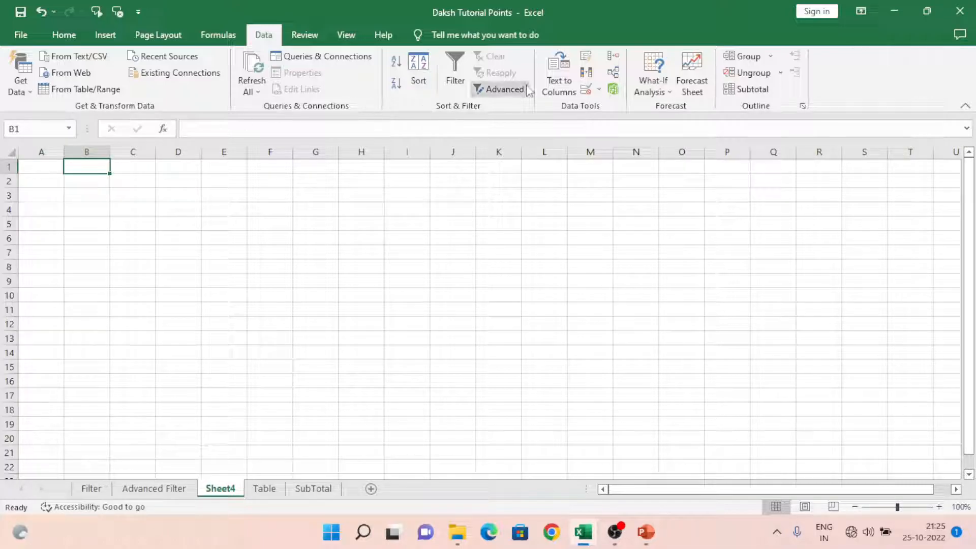
Step: Start an Advanced Filter on the new sheet with the Advanced Filter sheet's employee table E1:N555 as the list range
{"action": "left_click", "coordinate": [500, 90]}
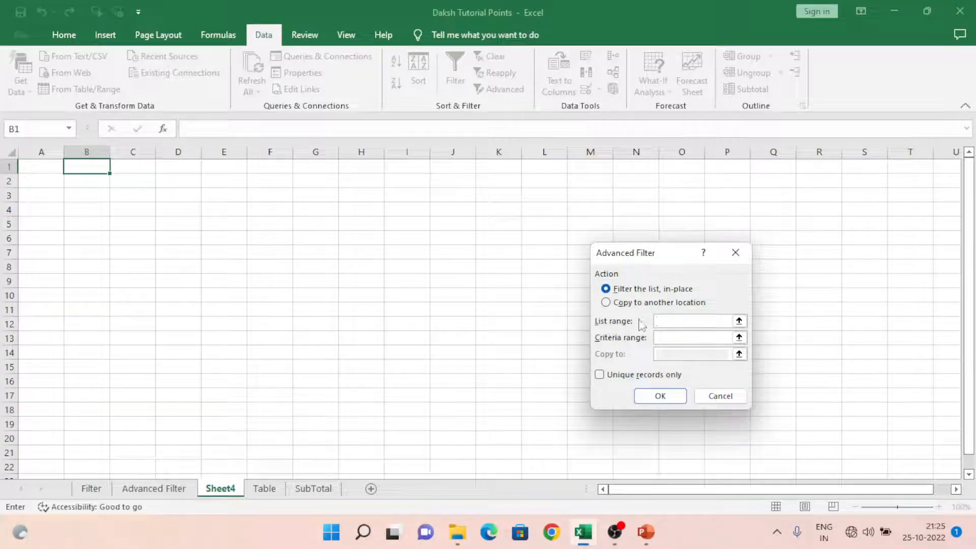
{"action": "left_click", "coordinate": [738, 322]}
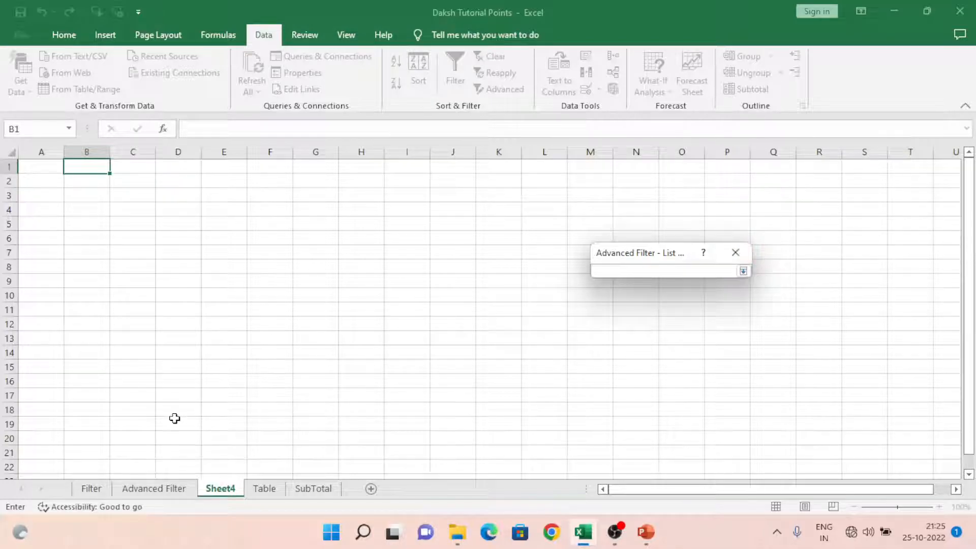
{"action": "left_click", "coordinate": [162, 488]}
{"action": "left_click", "coordinate": [252, 255]}
{"action": "key", "text": "ctrl+Up"}
{"action": "key", "text": "ctrl+shift+Right"}
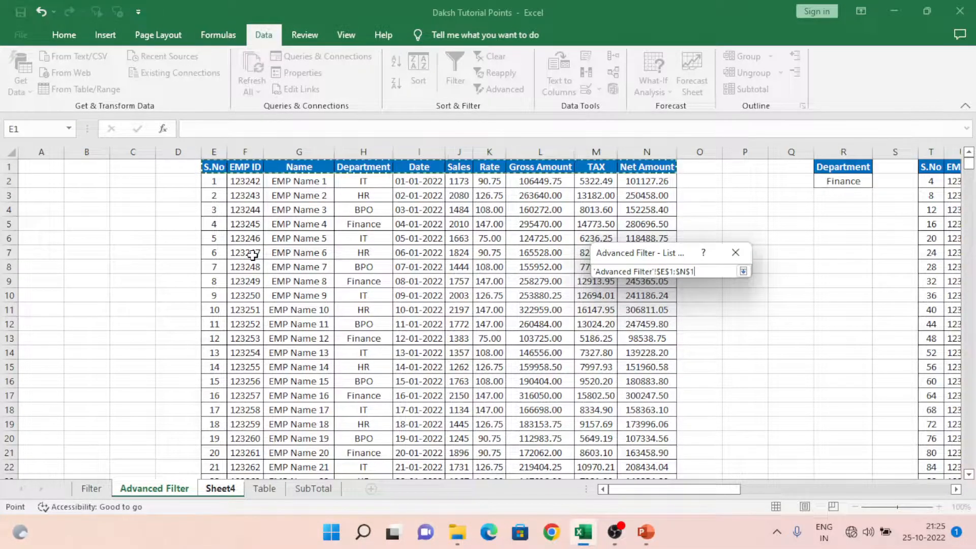
{"action": "key", "text": "ctrl+shift+Down"}
{"action": "left_click", "coordinate": [743, 270]}
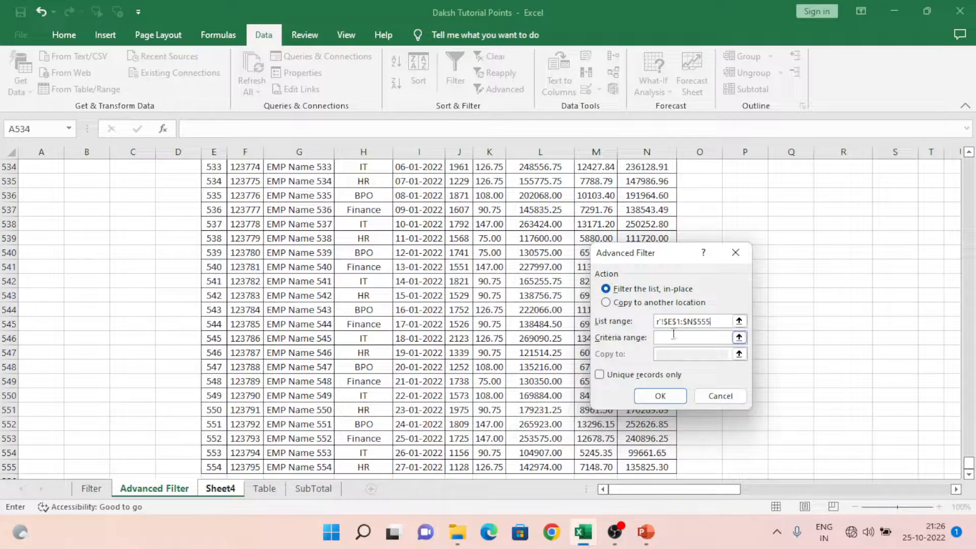
Step: Set the Advanced Filter's criteria range to the Department/Finance cells R1:R2 on the Advanced Filter sheet
{"action": "left_click", "coordinate": [739, 338]}
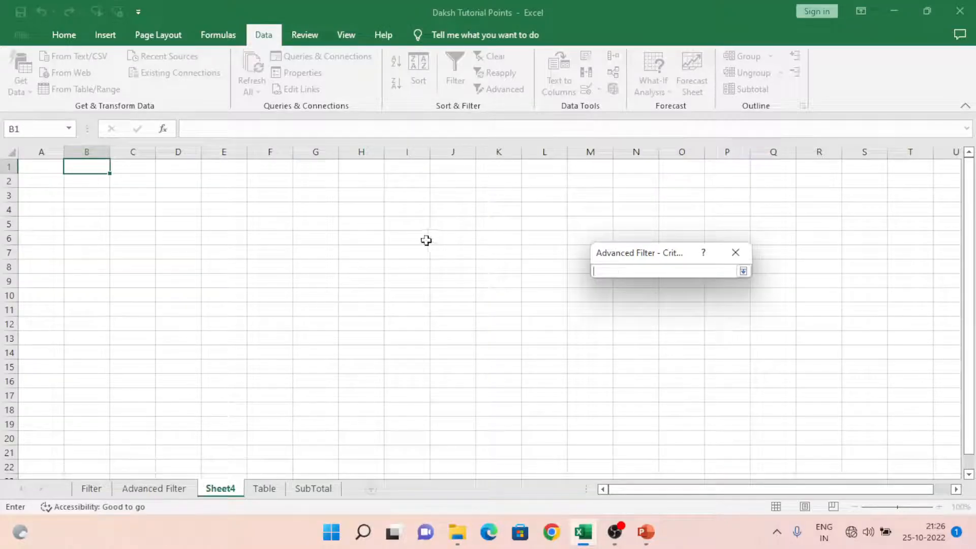
{"action": "left_click", "coordinate": [157, 490]}
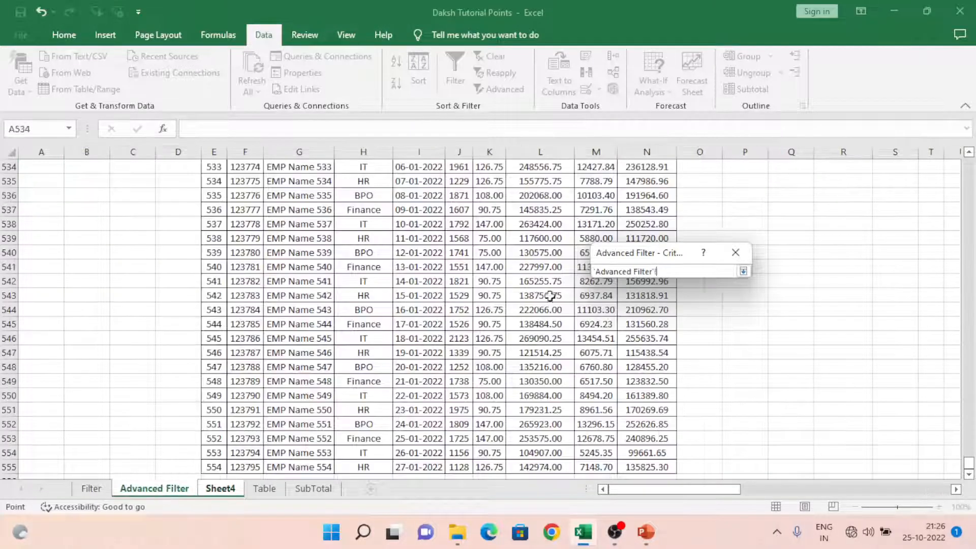
{"action": "left_click", "coordinate": [527, 246]}
{"action": "key", "text": "ctrl+Up"}
{"action": "key", "text": "Right"}
{"action": "key", "text": "Right"}
{"action": "key", "text": "Right"}
{"action": "key", "text": "Right"}
{"action": "key", "text": "Right"}
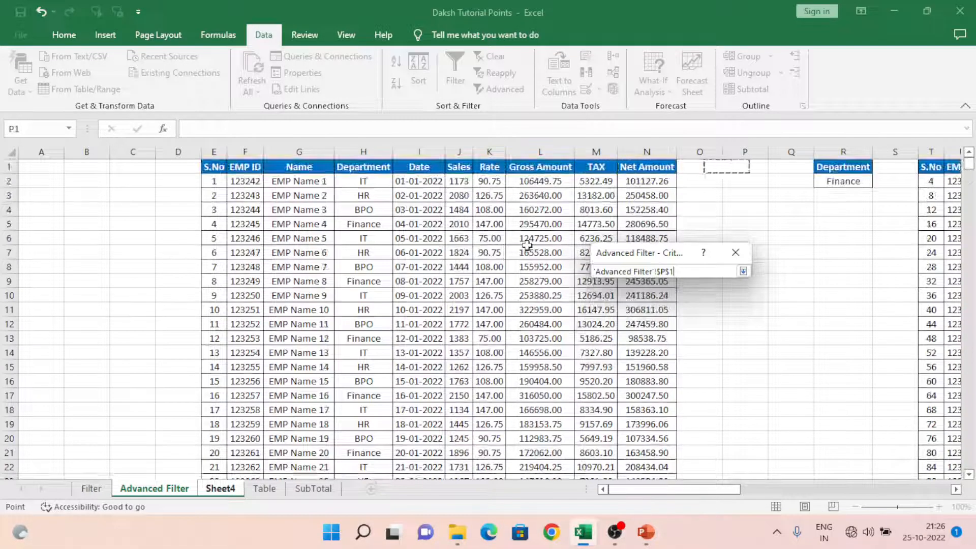
{"action": "key", "text": "shift+Down"}
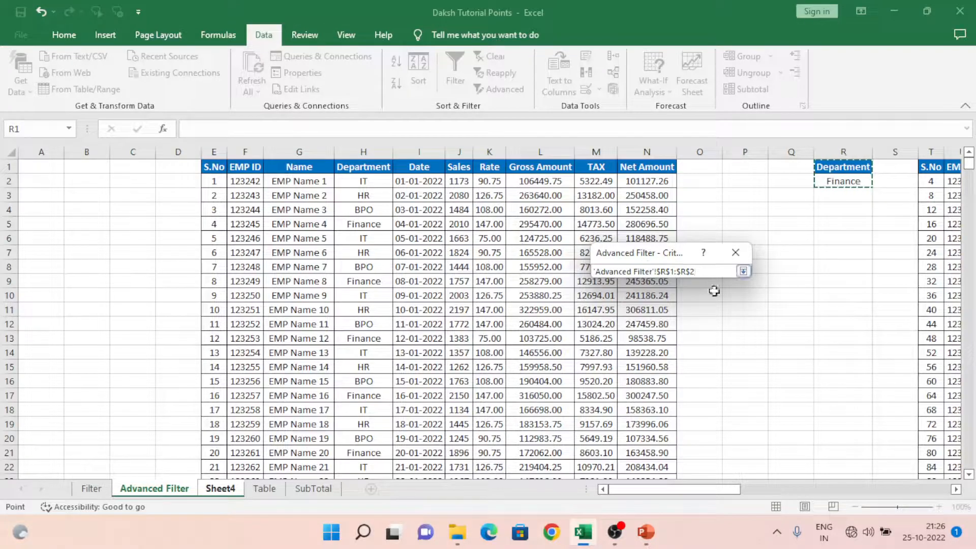
{"action": "left_click", "coordinate": [743, 272]}
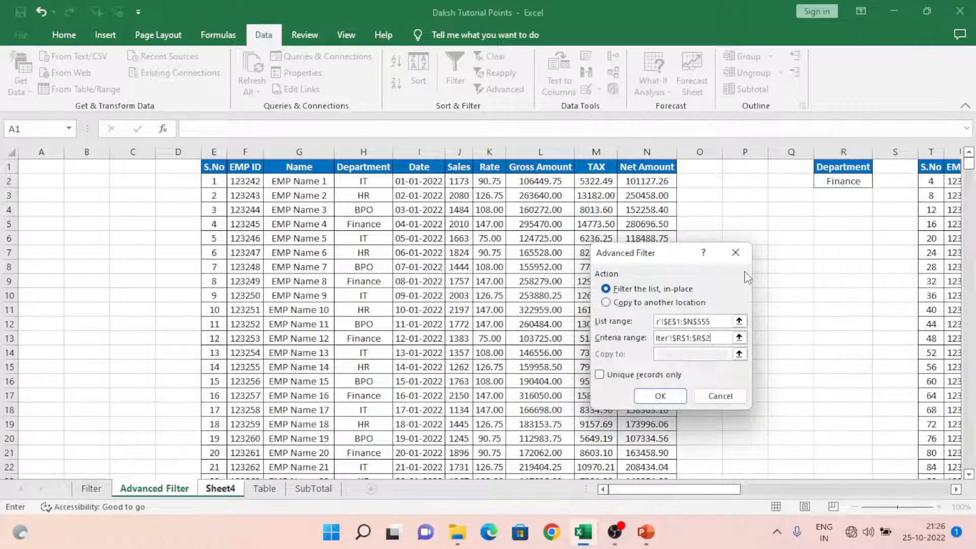
Step: Choose copying to another location with Sheet4 cell C1 as the destination and run the Advanced Filter
{"action": "left_click", "coordinate": [605, 302]}
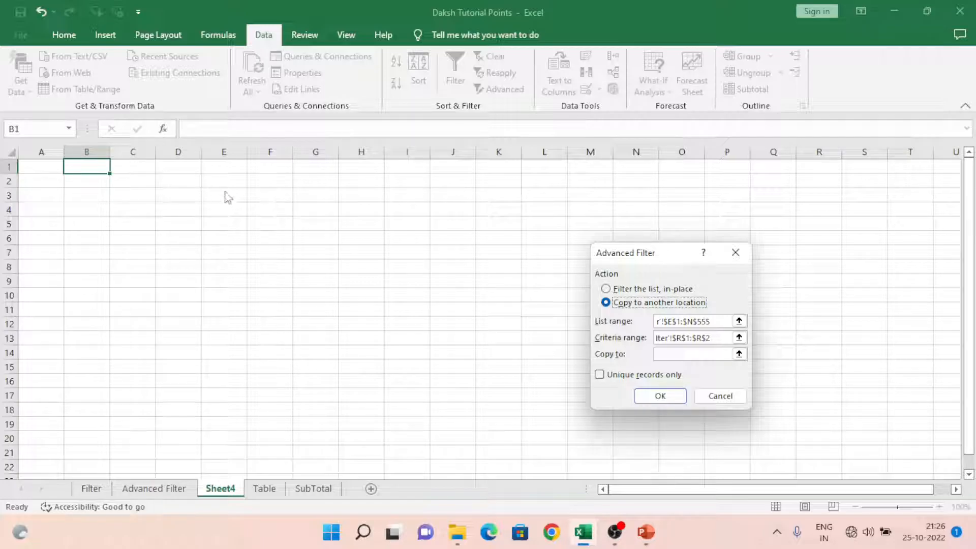
{"action": "left_click", "coordinate": [739, 355]}
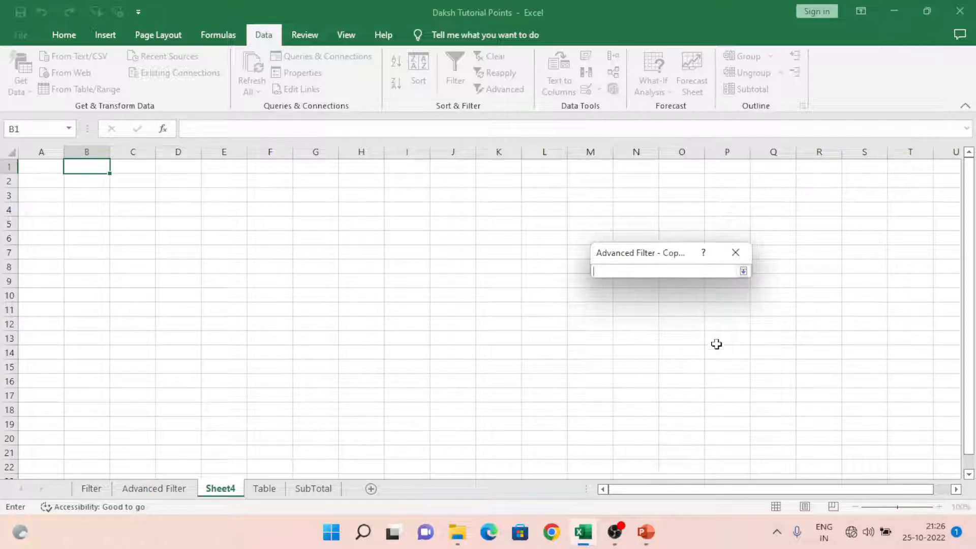
{"action": "left_click", "coordinate": [131, 165]}
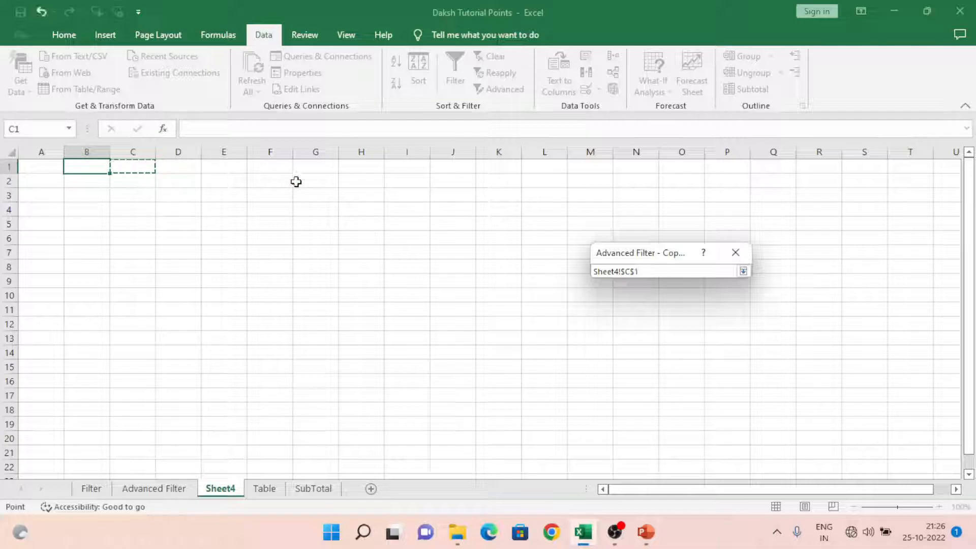
{"action": "left_click", "coordinate": [743, 271]}
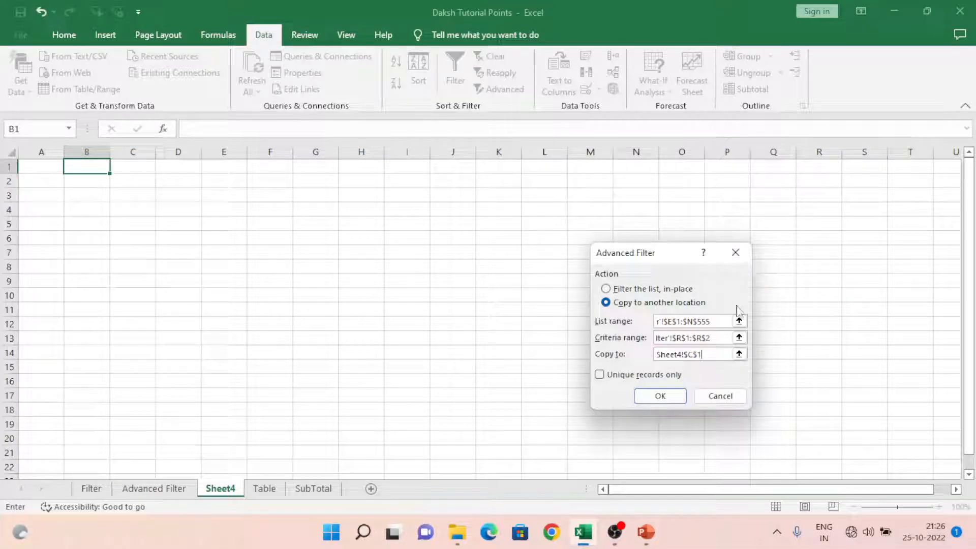
{"action": "left_click", "coordinate": [661, 396]}
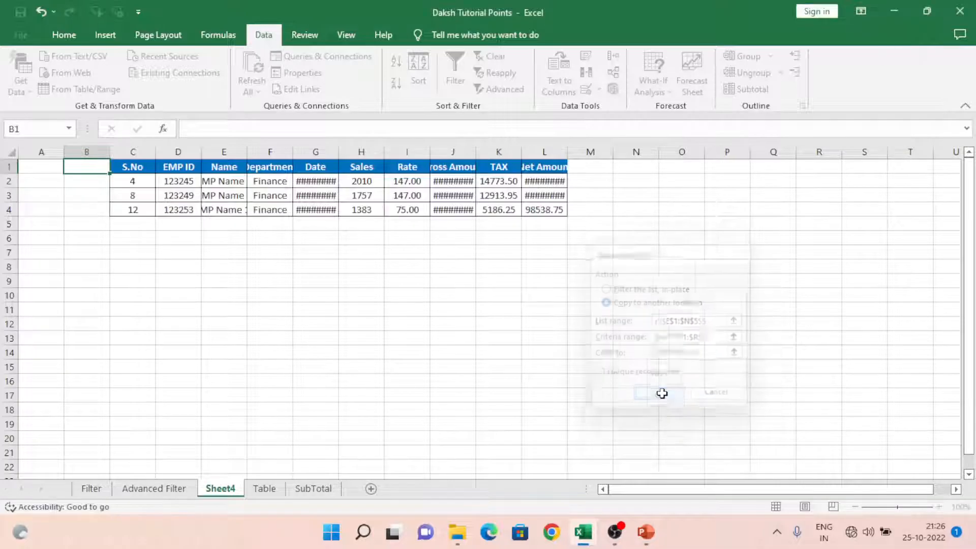
Step: Autofit the width of all columns on Sheet4 and select cell F2
{"action": "left_click", "coordinate": [11, 152]}
{"action": "double_click", "coordinate": [64, 152]}
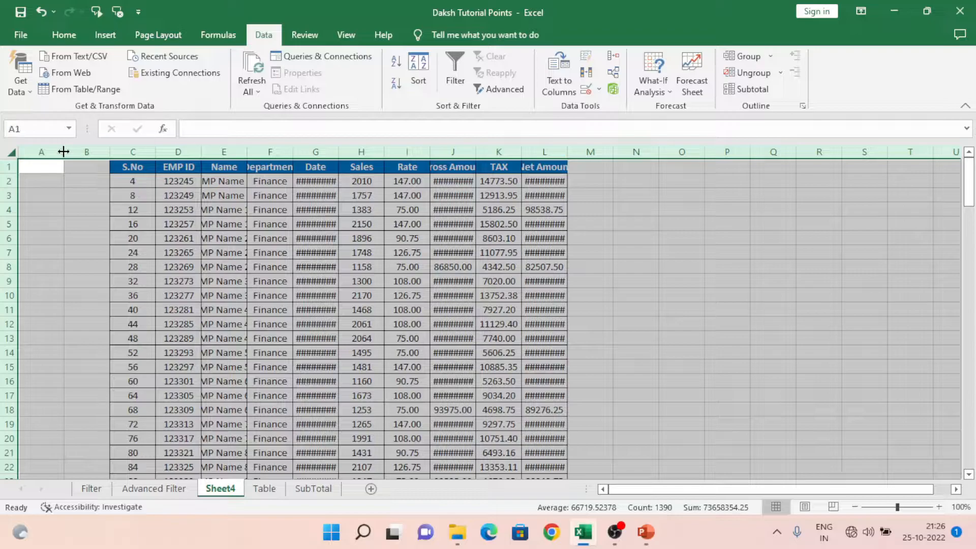
{"action": "left_click", "coordinate": [282, 178]}
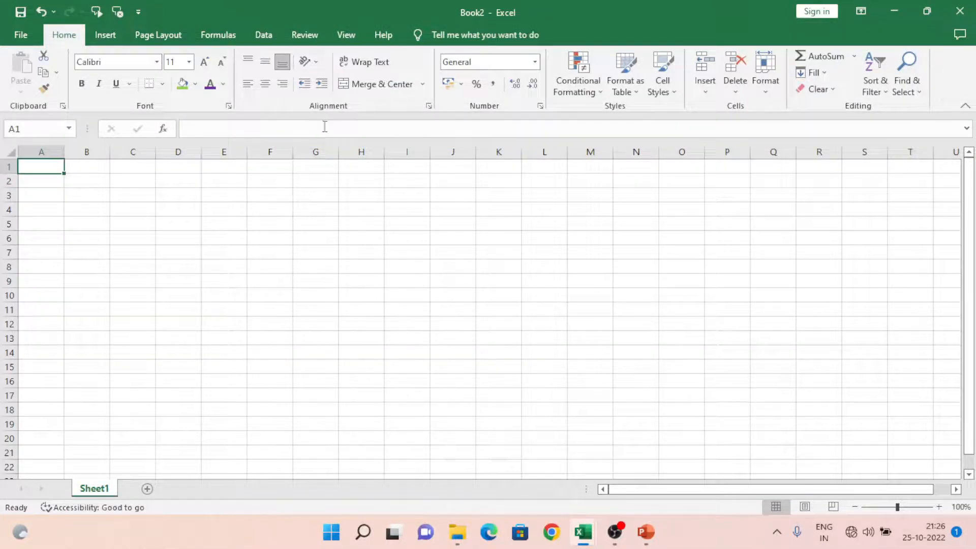
Step: Close the blank Book2 workbook, create another blank workbook and select its cell B1
{"action": "key", "text": "ctrl+w"}
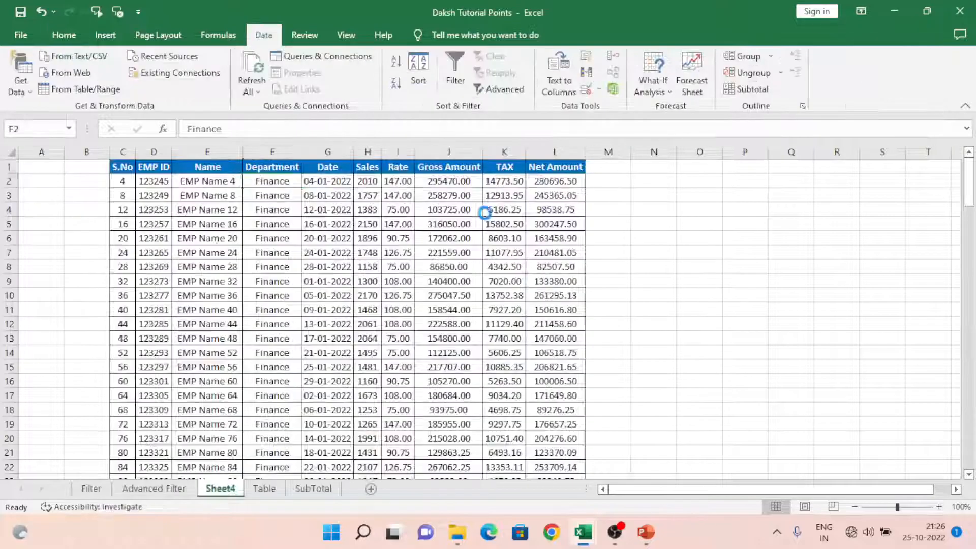
{"action": "left_click", "coordinate": [21, 36]}
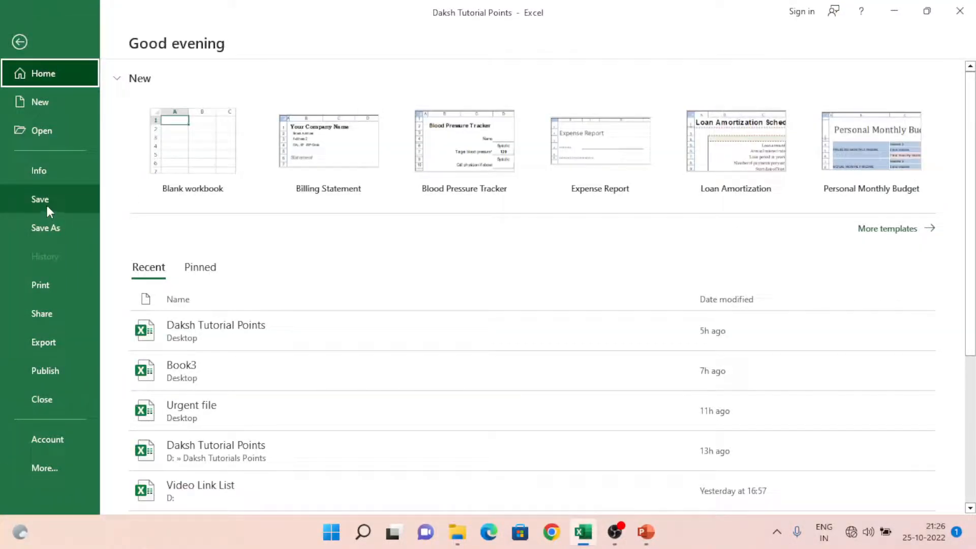
{"action": "left_click", "coordinate": [41, 100]}
{"action": "left_click", "coordinate": [173, 137]}
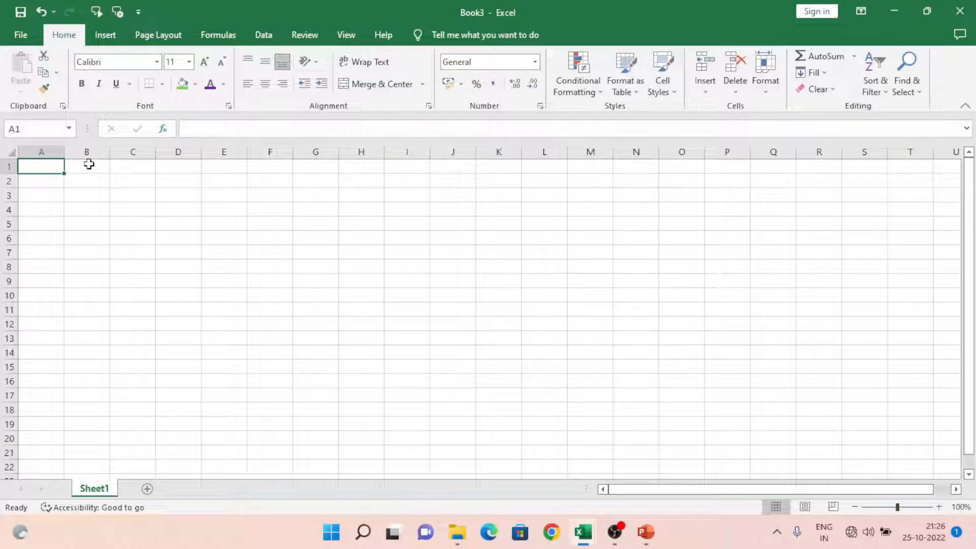
{"action": "left_click", "coordinate": [89, 165]}
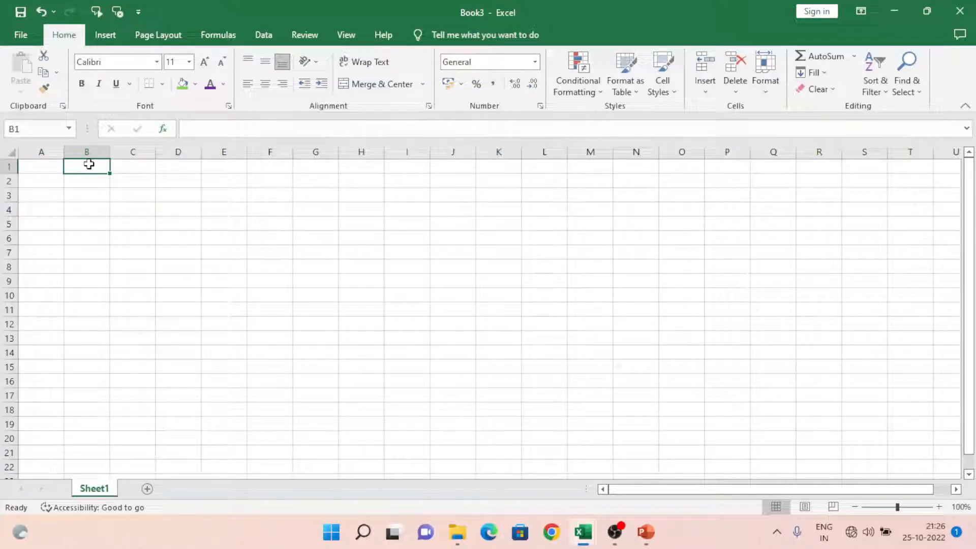
Step: Bring up the Advanced Filter sheet in the Daksh Tutorial Points workbook, and return to Book3 at cell C1
{"action": "key", "text": "alt+Tab"}
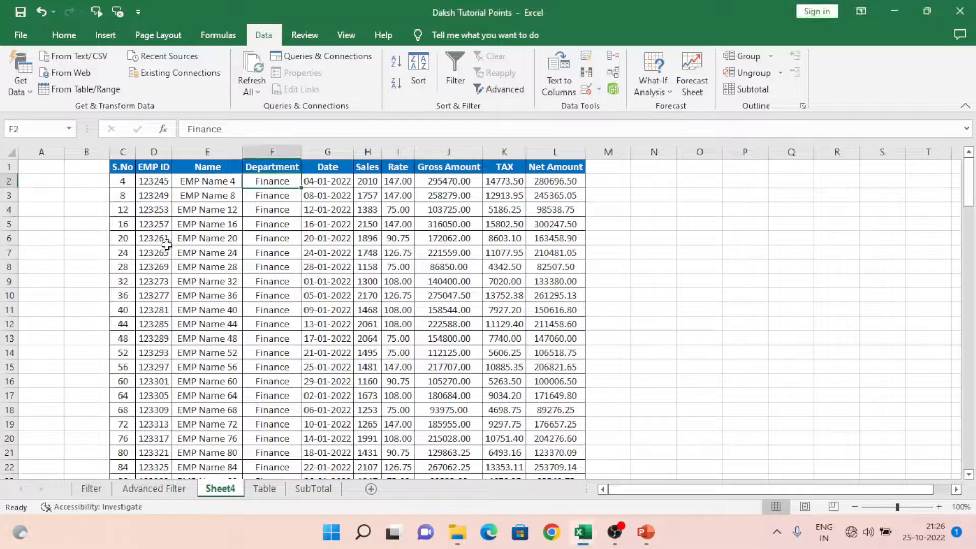
{"action": "left_click", "coordinate": [154, 488]}
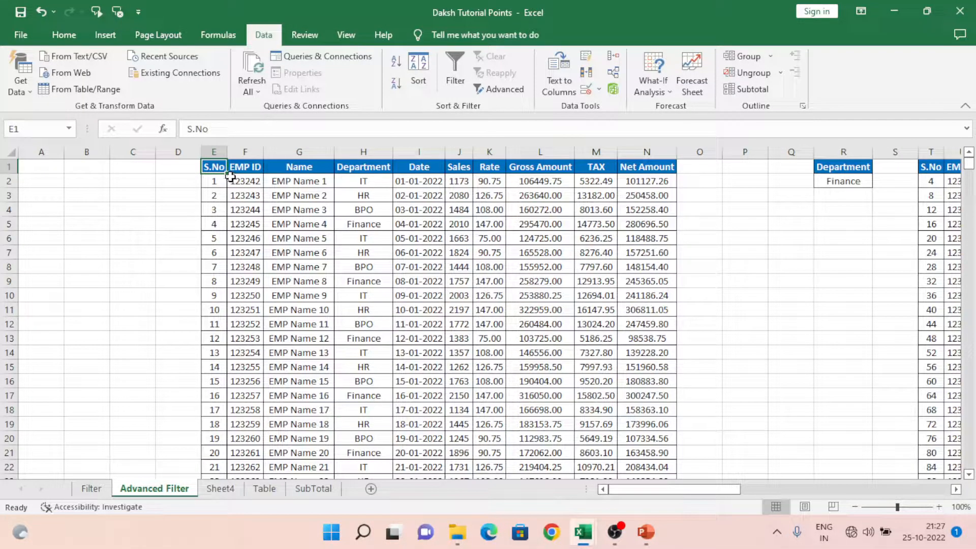
{"action": "key", "text": "alt+Tab"}
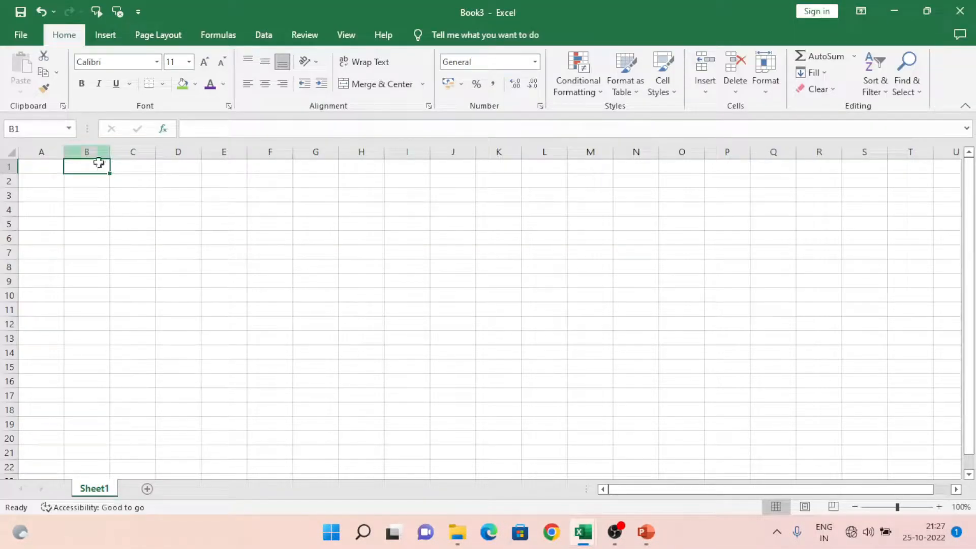
{"action": "left_click", "coordinate": [125, 165]}
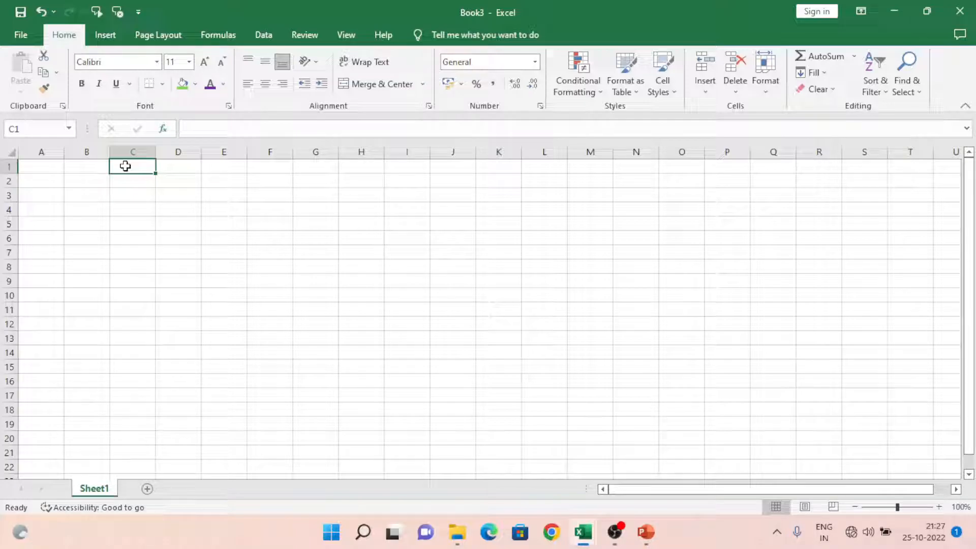
Step: Start an Advanced Filter in Book3 with the action set to copy to another location
{"action": "left_click", "coordinate": [274, 36]}
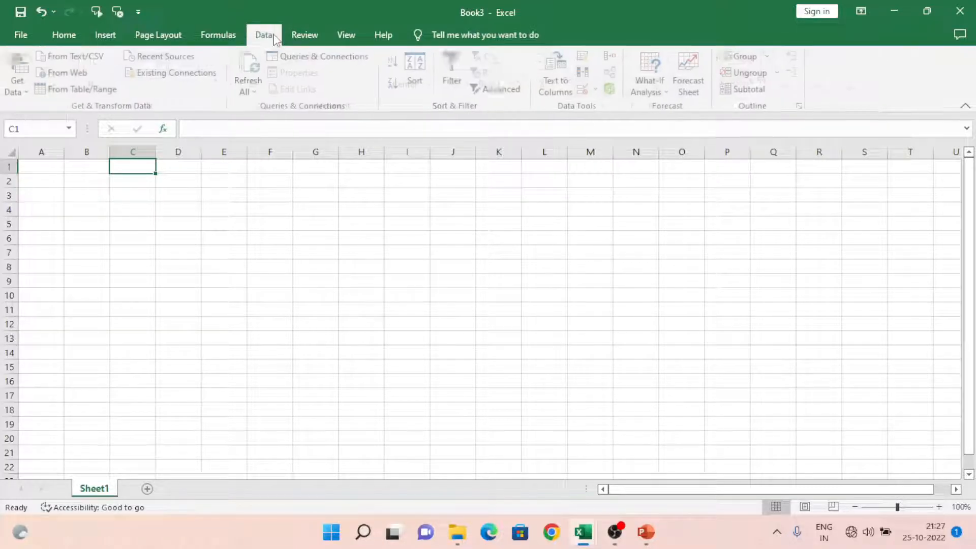
{"action": "left_click", "coordinate": [512, 91]}
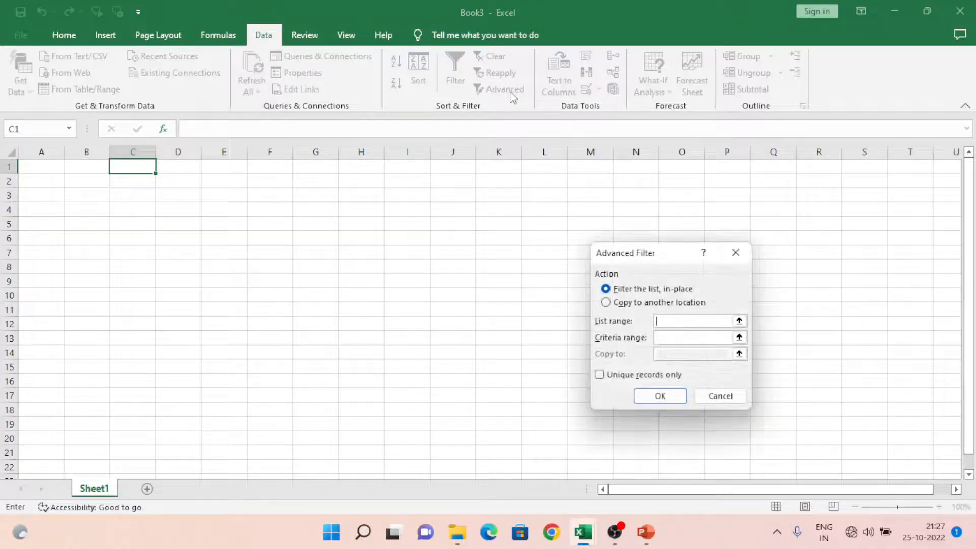
{"action": "left_click", "coordinate": [656, 303]}
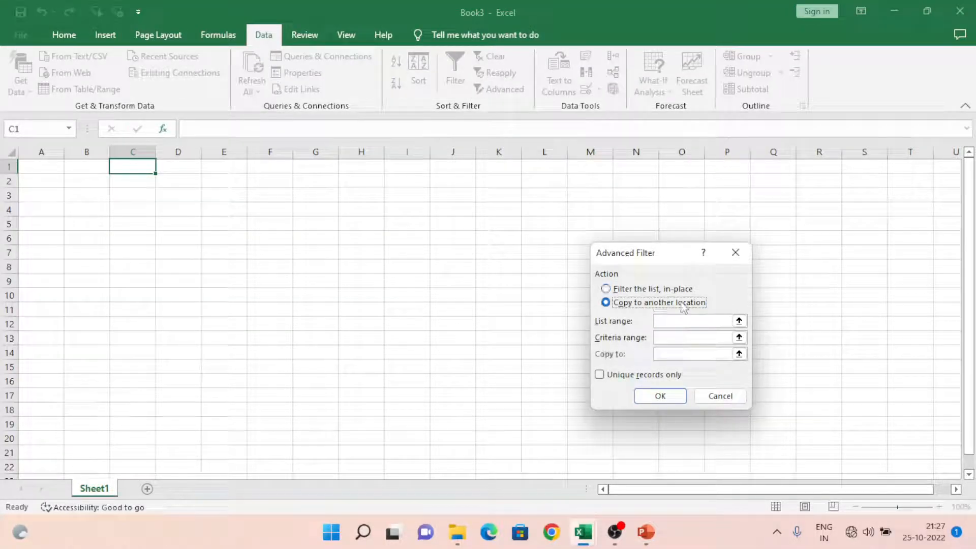
Step: Set the list range to the employee table E1:N555 on the Advanced Filter sheet of Daksh Tutorial Points
{"action": "left_click", "coordinate": [738, 321]}
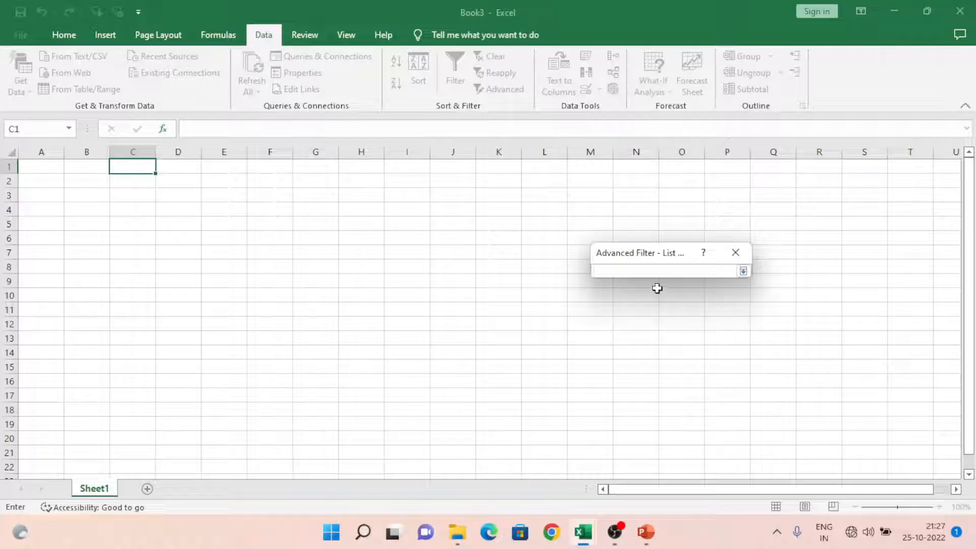
{"action": "key", "text": "alt+Tab"}
{"action": "key", "text": "alt+Tab"}
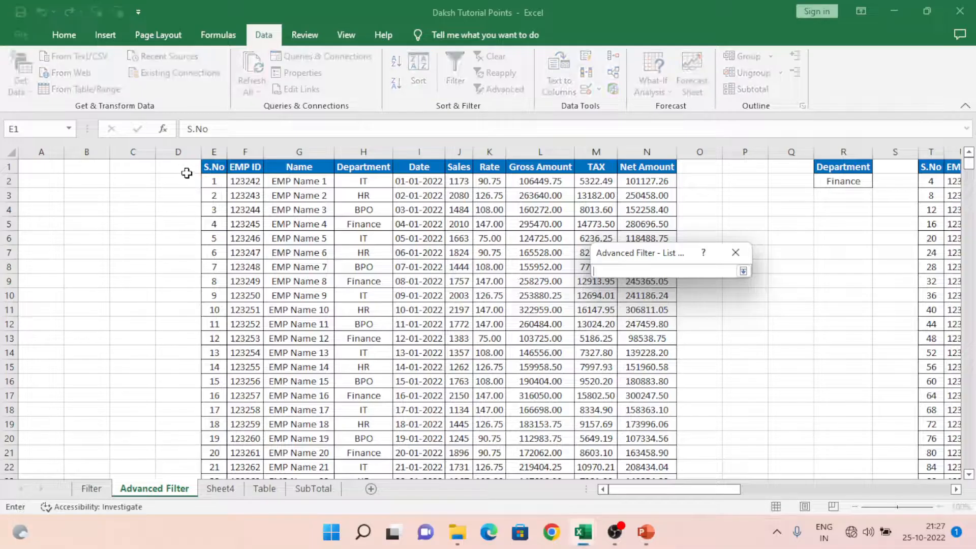
{"action": "left_click", "coordinate": [216, 169]}
{"action": "key", "text": "shift+Right"}
{"action": "key", "text": "shift+Right"}
{"action": "key", "text": "shift+Right"}
{"action": "key", "text": "shift+Right"}
{"action": "key", "text": "shift+Right"}
{"action": "key", "text": "shift+Right"}
{"action": "key", "text": "shift+Right"}
{"action": "key", "text": "shift+Right"}
{"action": "key", "text": "shift+Right"}
{"action": "key", "text": "ctrl+shift+Down"}
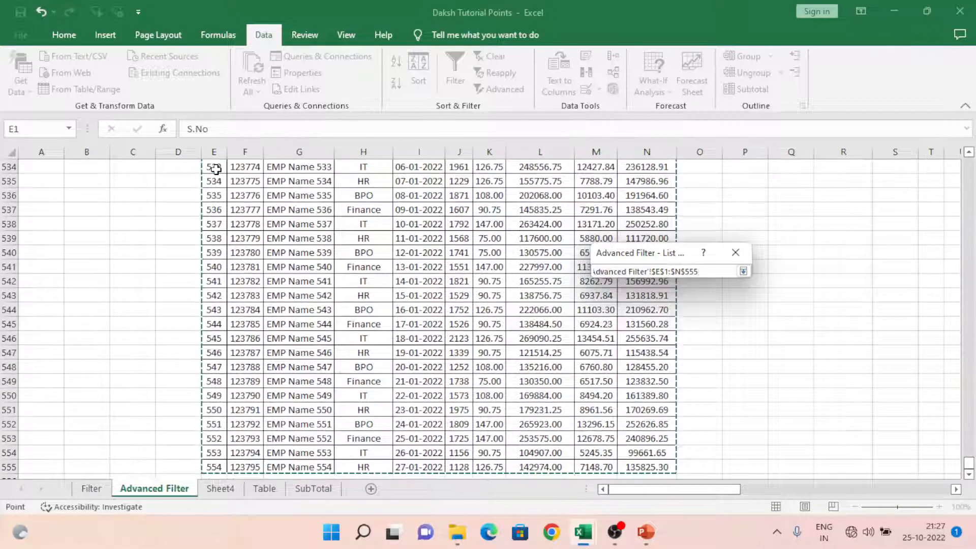
{"action": "left_click", "coordinate": [743, 271]}
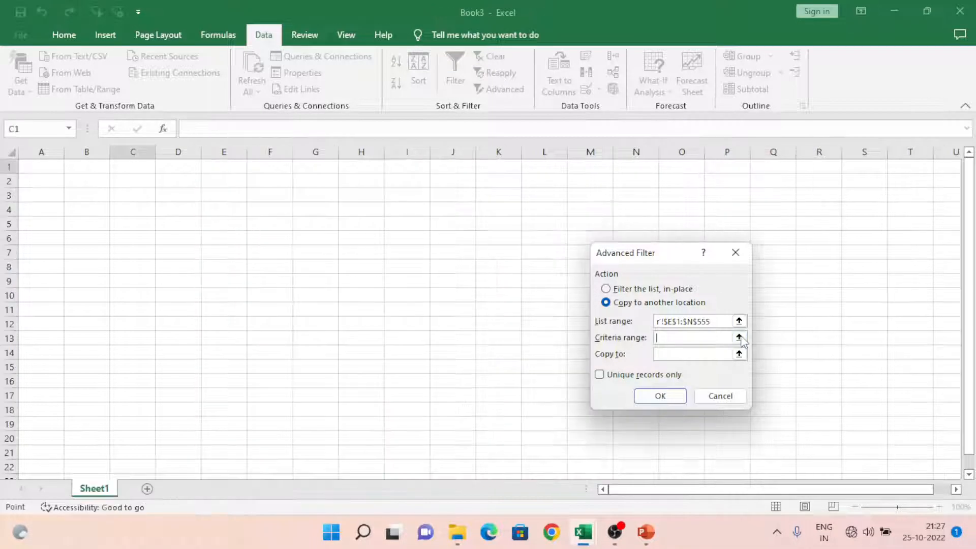
Step: Set the criteria range to the Department/BPO cells AG1:AG2 on the Advanced Filter sheet of Daksh Tutorial Points
{"action": "left_click", "coordinate": [739, 337]}
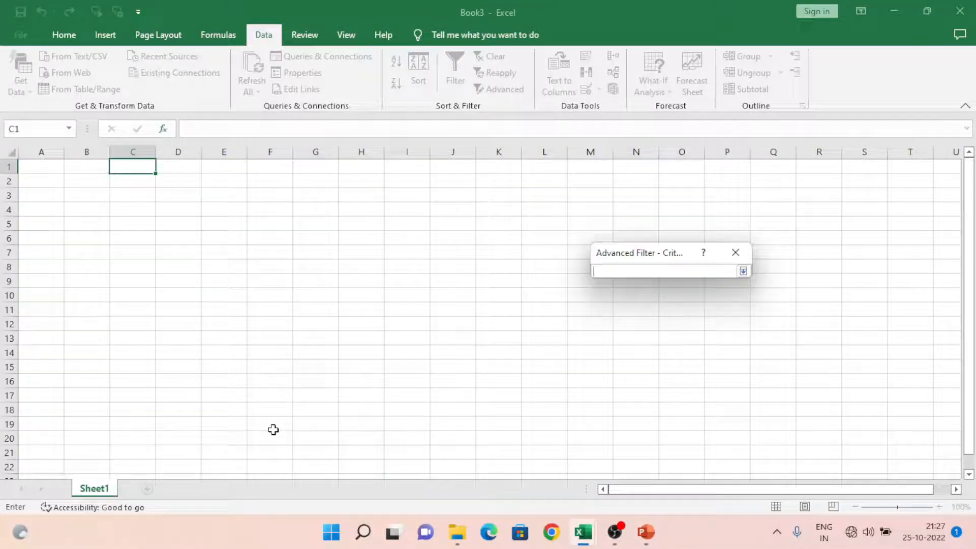
{"action": "key", "text": "alt+Tab"}
{"action": "key", "text": "alt+Tab"}
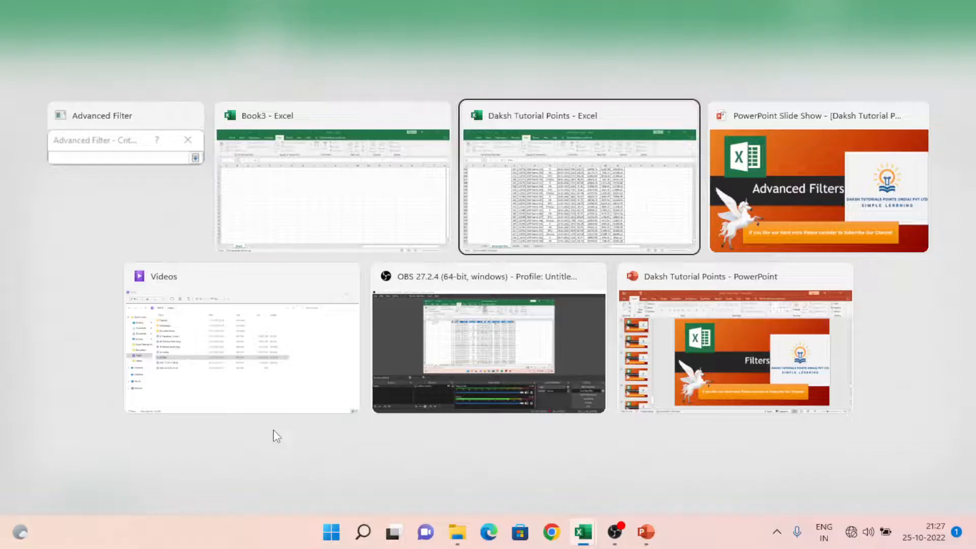
{"action": "key", "text": "ctrl+Up"}
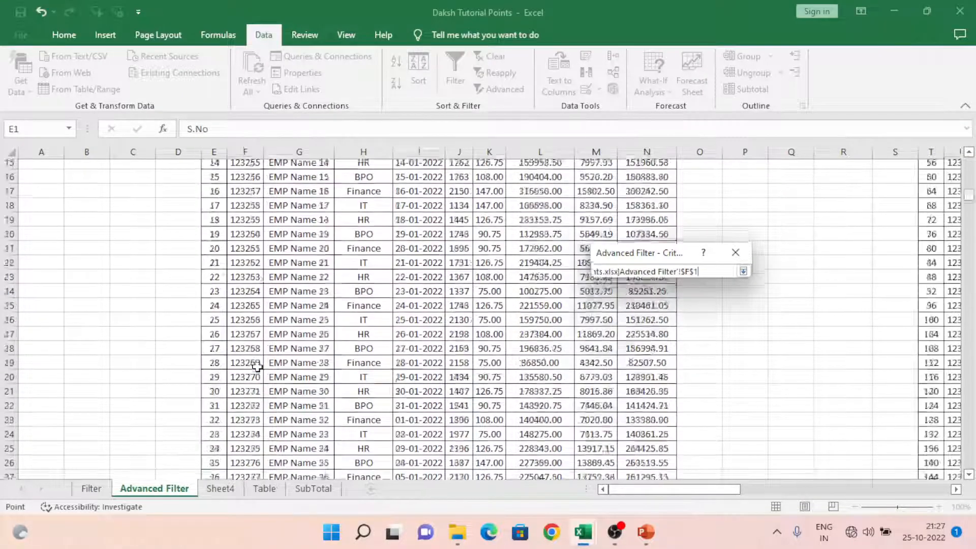
{"action": "key", "text": "Right"}
{"action": "key", "text": "Right"}
{"action": "key", "text": "Right"}
{"action": "key", "text": "Right"}
{"action": "key", "text": "shift+Down"}
{"action": "key", "text": "Right"}
{"action": "key", "text": "Right"}
{"action": "key", "text": "Right"}
{"action": "key", "text": "Right"}
{"action": "key", "text": "Right"}
{"action": "key", "text": "Right"}
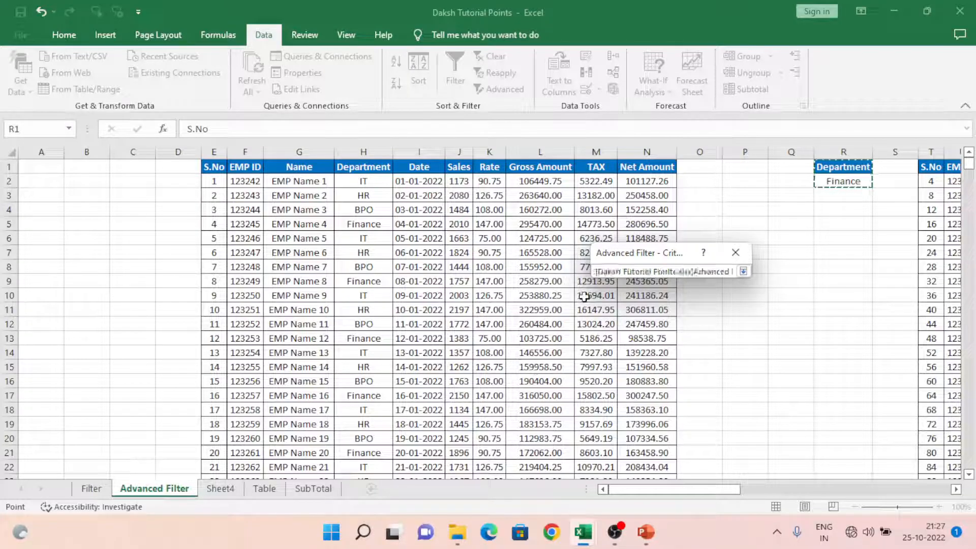
{"action": "key", "text": "Right"}
{"action": "key", "text": "Right"}
{"action": "key", "text": "Right"}
{"action": "key", "text": "Right"}
{"action": "key", "text": "Right"}
{"action": "key", "text": "Right"}
{"action": "key", "text": "Right"}
{"action": "key", "text": "Right"}
{"action": "key", "text": "Right"}
{"action": "key", "text": "shift+Down"}
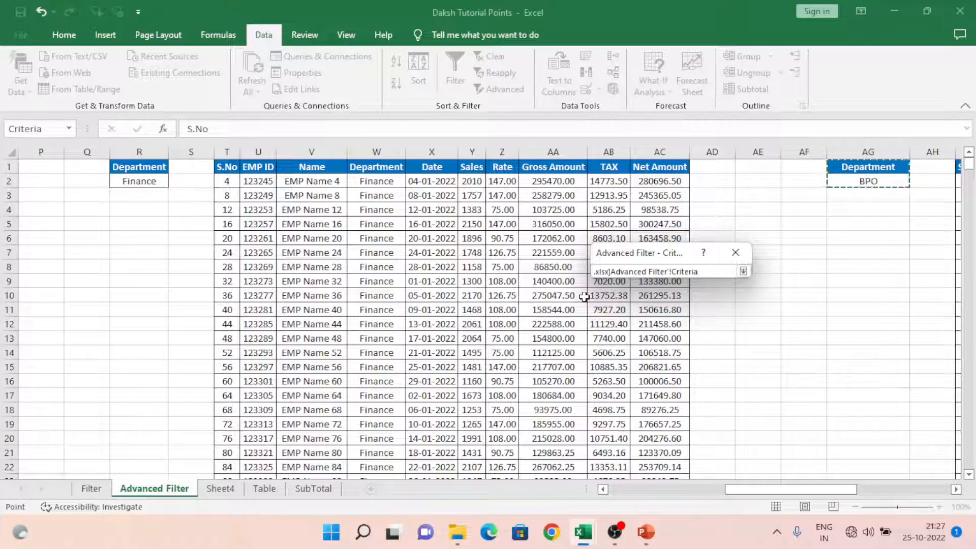
{"action": "left_click", "coordinate": [743, 271]}
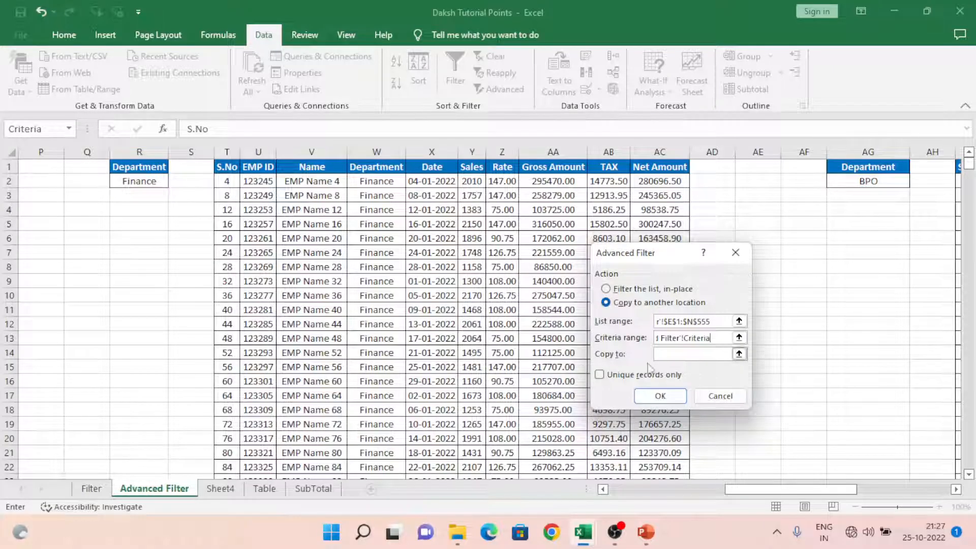
Step: Set the copy destination to cell C1 on Sheet1 of Book3 and run the Advanced Filter
{"action": "left_click", "coordinate": [739, 354]}
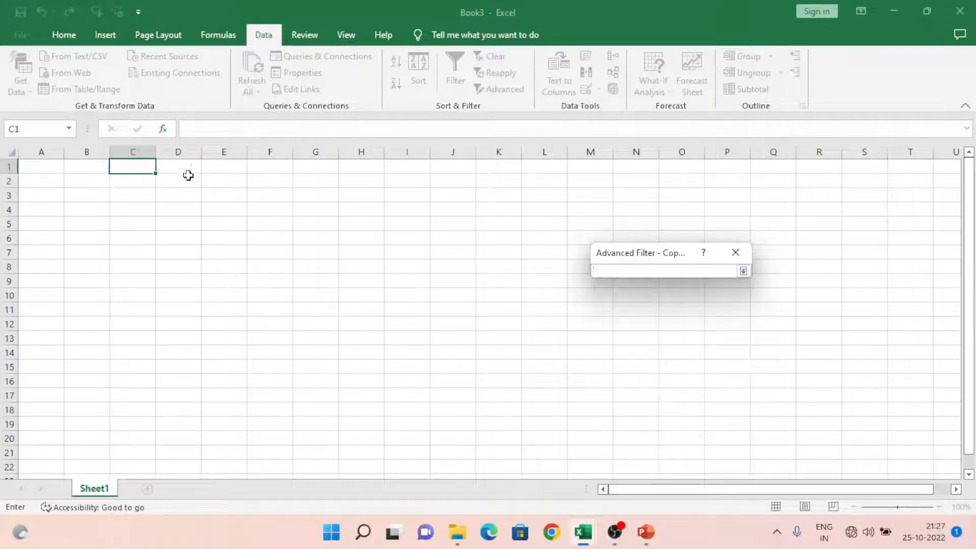
{"action": "left_click", "coordinate": [136, 165]}
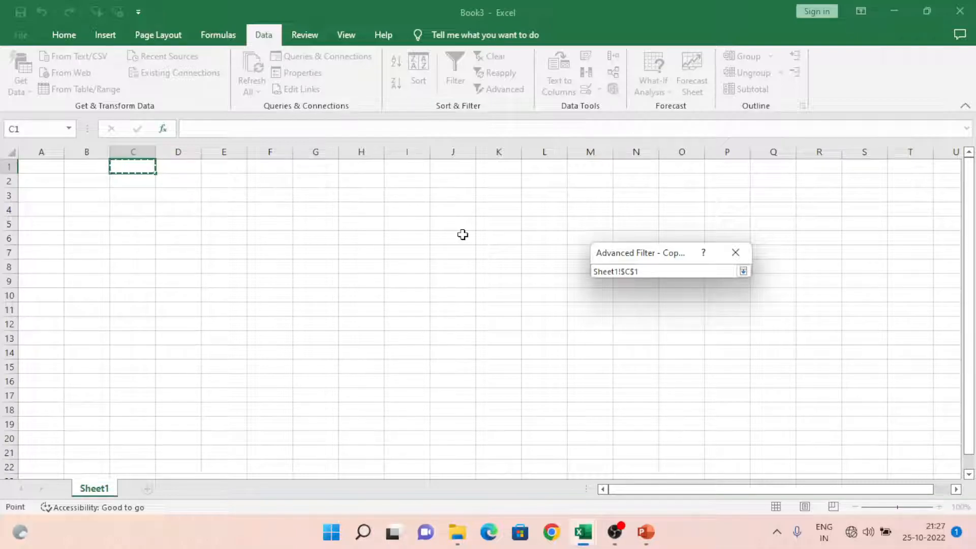
{"action": "left_click", "coordinate": [743, 273]}
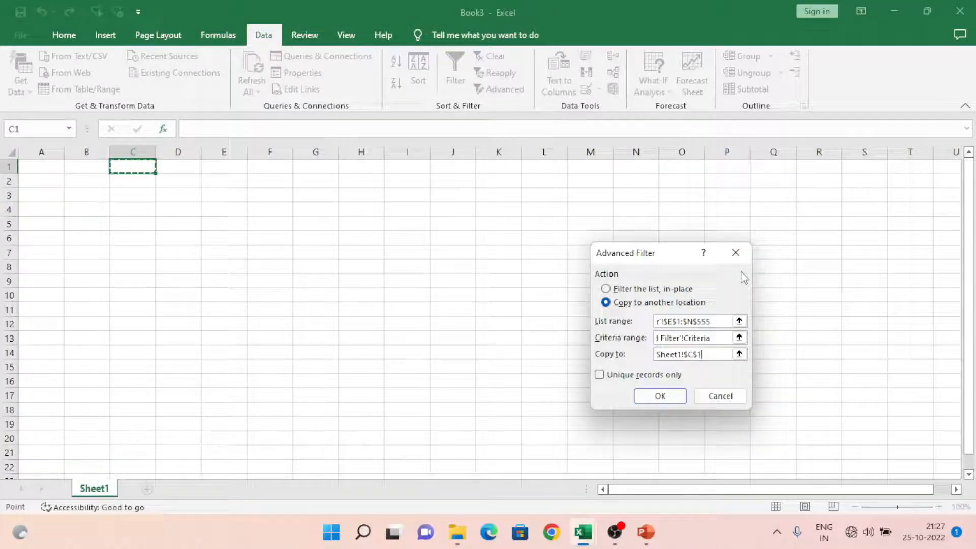
{"action": "left_click", "coordinate": [659, 396]}
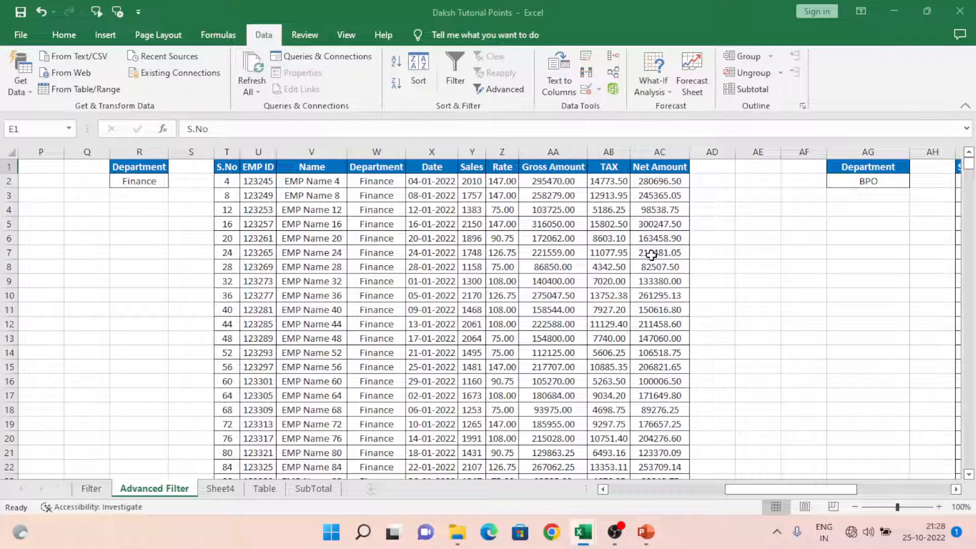
Step: Start an Advanced Filter on the employee table E1:N555 of the Advanced Filter sheet, with the action set to copy to another location
{"action": "scroll", "coordinate": [570, 221], "scroll_direction": "left", "scroll_amount": 5}
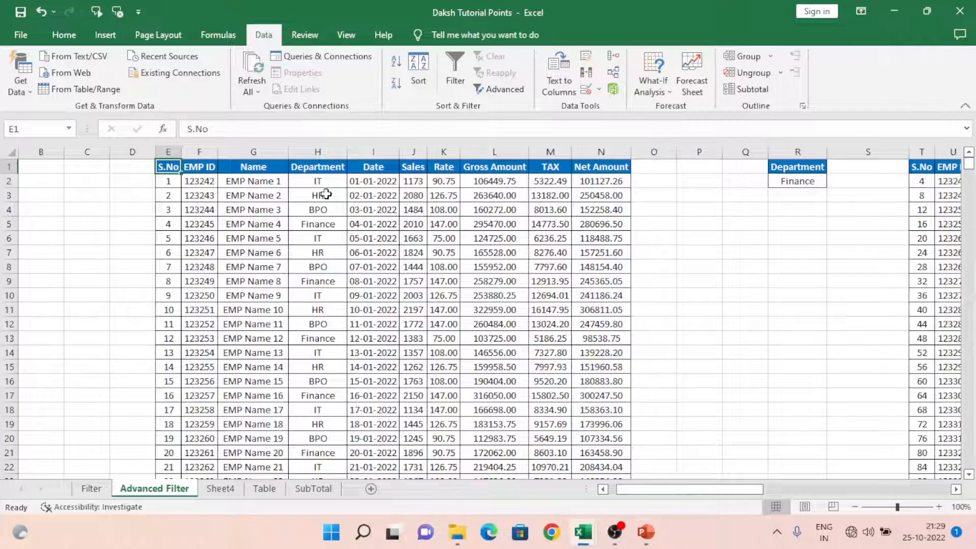
{"action": "left_click", "coordinate": [316, 169]}
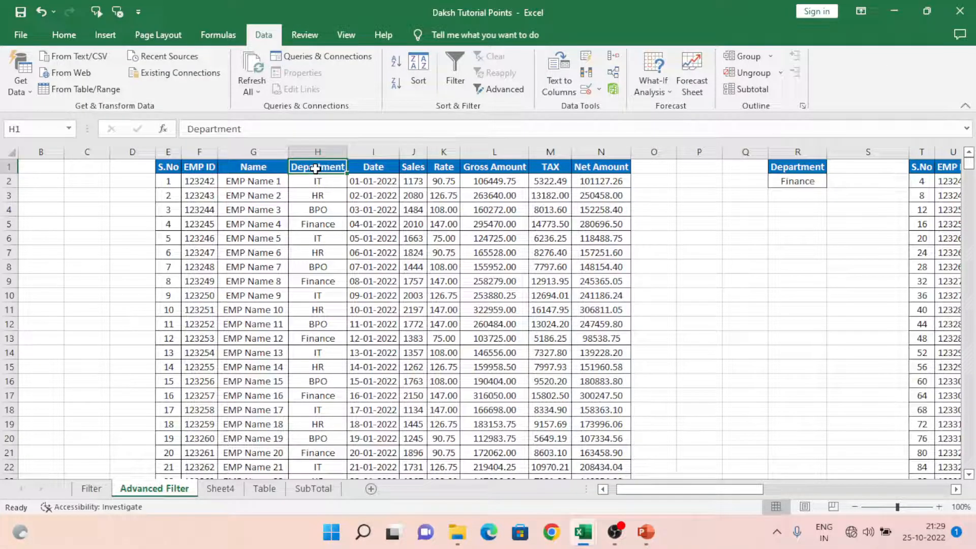
{"action": "key", "text": "Right"}
{"action": "key", "text": "Down"}
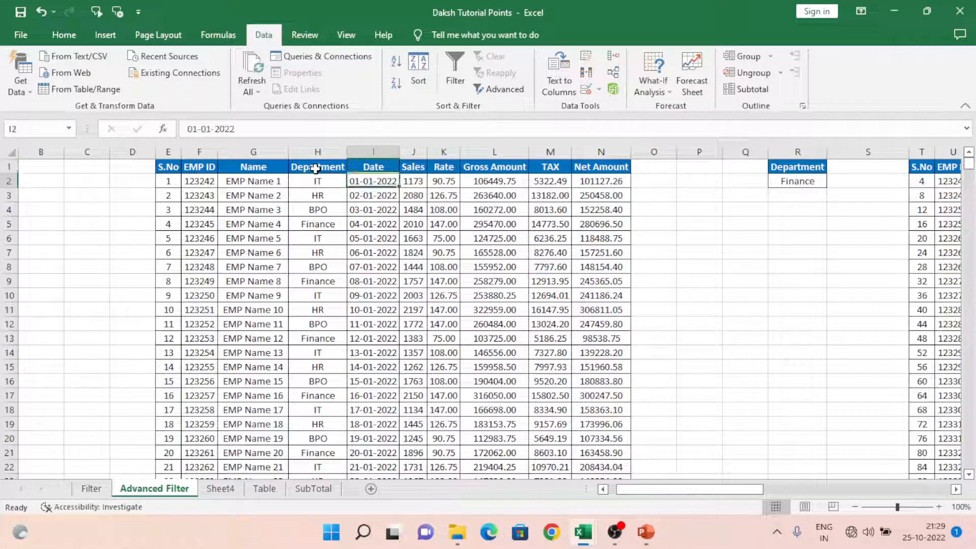
{"action": "key", "text": "Up"}
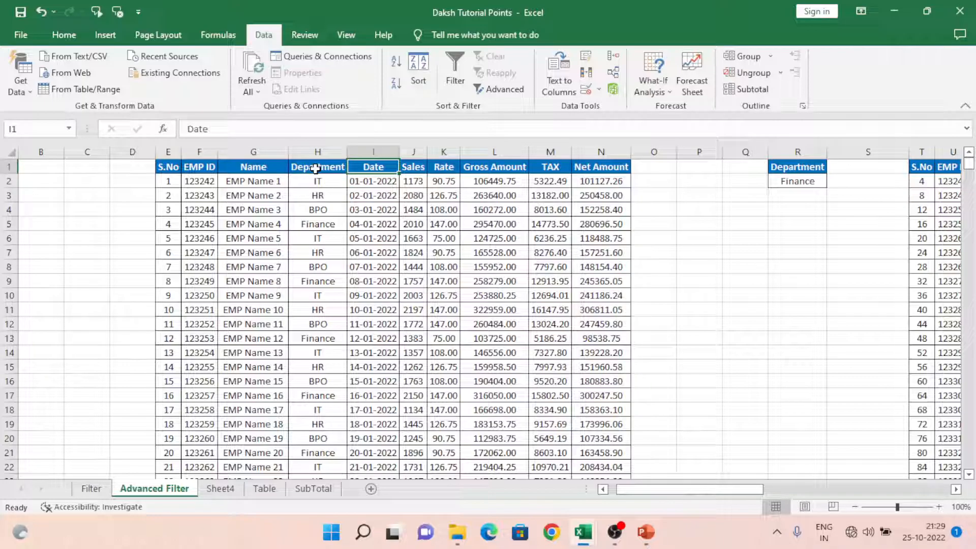
{"action": "key", "text": "Down"}
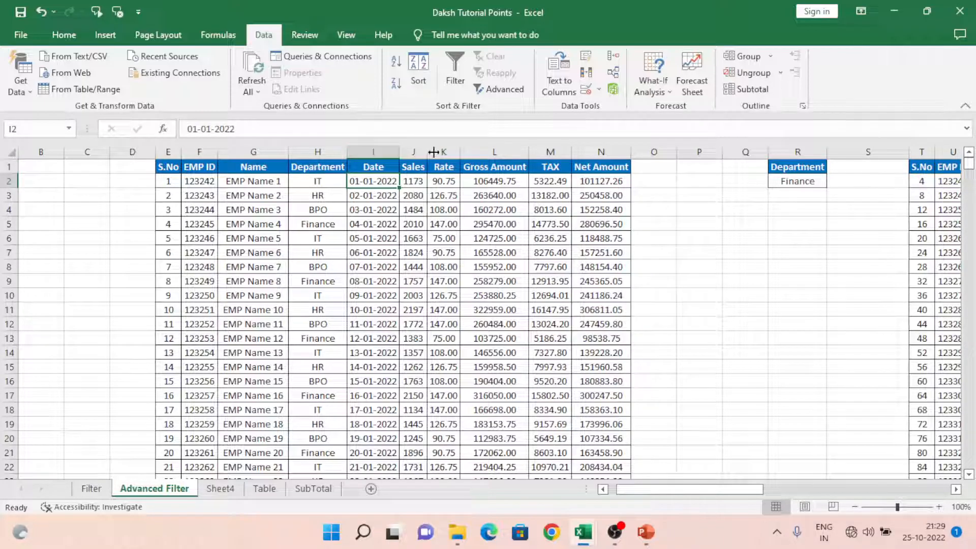
{"action": "left_click", "coordinate": [500, 89]}
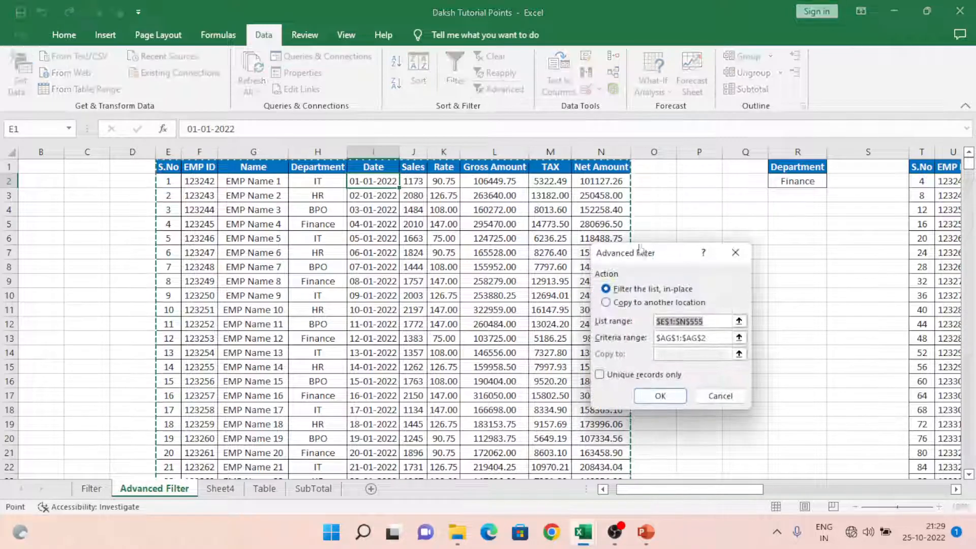
{"action": "left_click", "coordinate": [606, 302]}
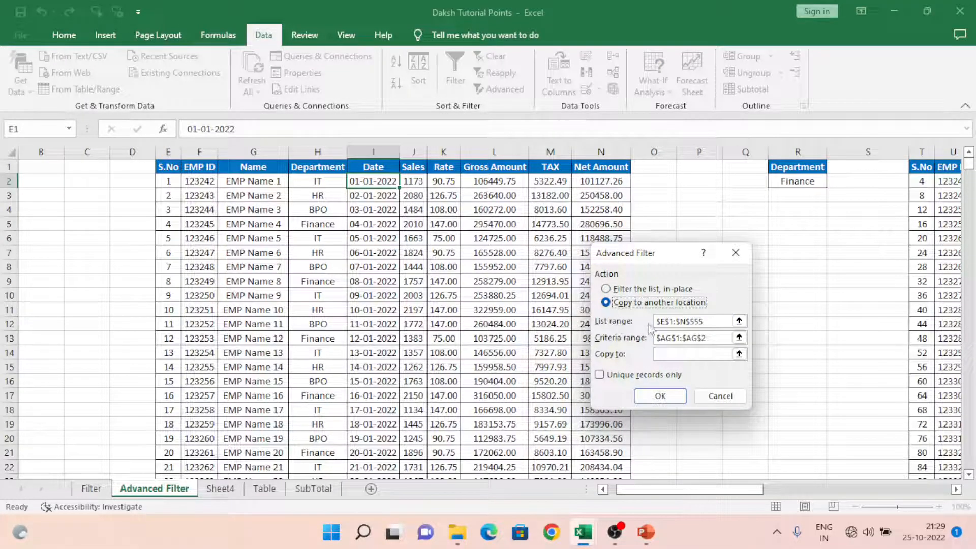
{"action": "left_click", "coordinate": [738, 321]}
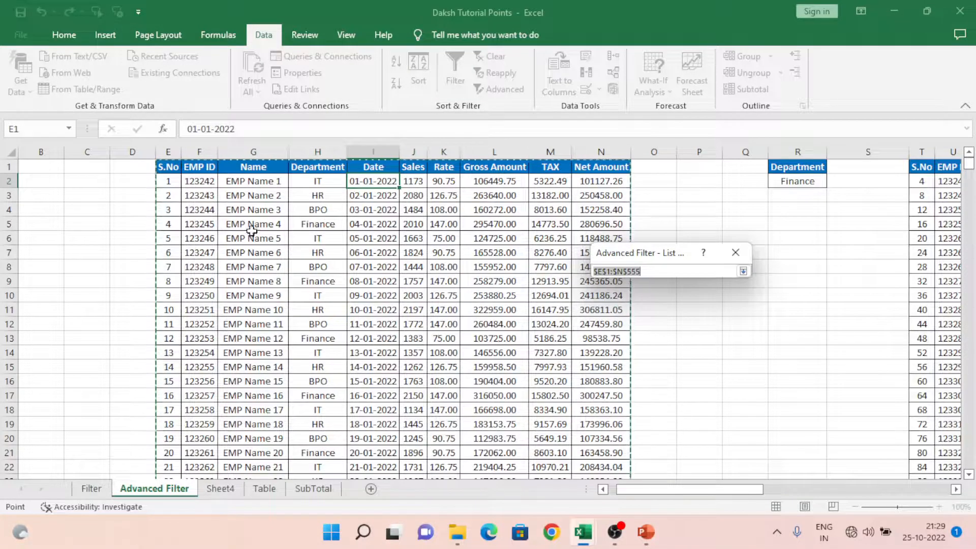
{"action": "left_click", "coordinate": [743, 271]}
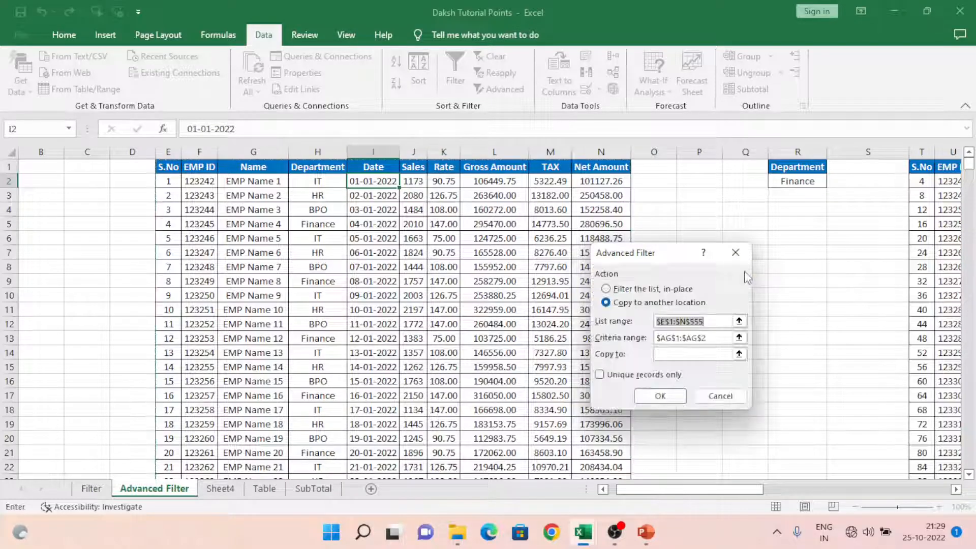
Step: Set the criteria range to the Department and Date cells AG1:AH2 on the Advanced Filter sheet
{"action": "left_click", "coordinate": [739, 338]}
{"action": "left_click", "coordinate": [873, 205]}
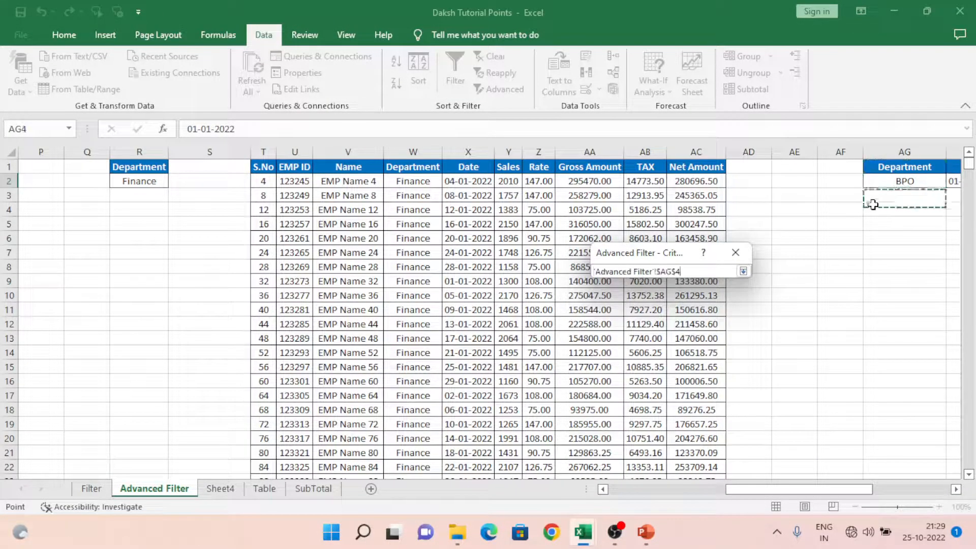
{"action": "key", "text": "Up"}
{"action": "key", "text": "Up"}
{"action": "key", "text": "Up"}
{"action": "key", "text": "Right"}
{"action": "key", "text": "Right"}
{"action": "key", "text": "Right"}
{"action": "key", "text": "Left"}
{"action": "key", "text": "Left"}
{"action": "key", "text": "Left"}
{"action": "key", "text": "shift+Right"}
{"action": "key", "text": "shift+Down"}
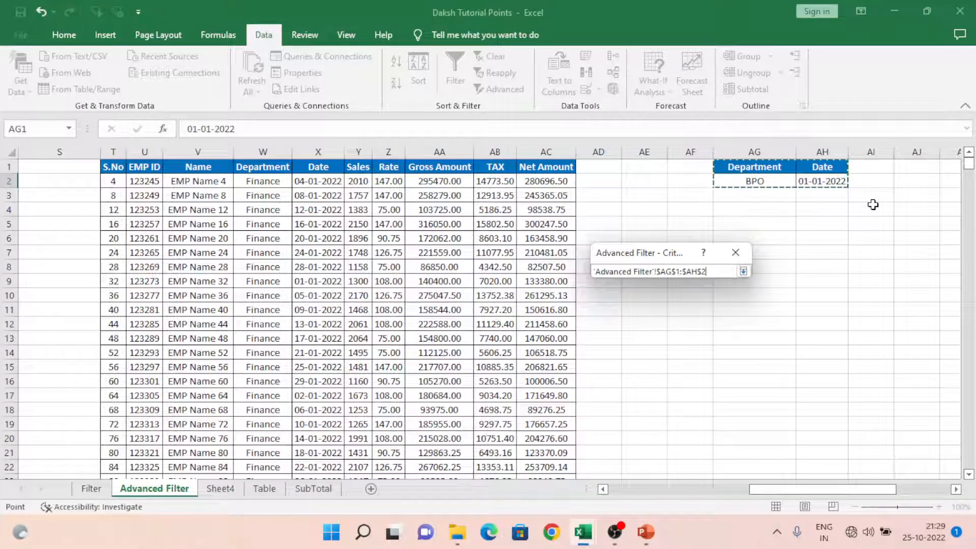
{"action": "left_click", "coordinate": [742, 272]}
Step: Set the copy destination to cell AJ1 on the Advanced Filter sheet and run the filter
{"action": "left_click", "coordinate": [684, 353]}
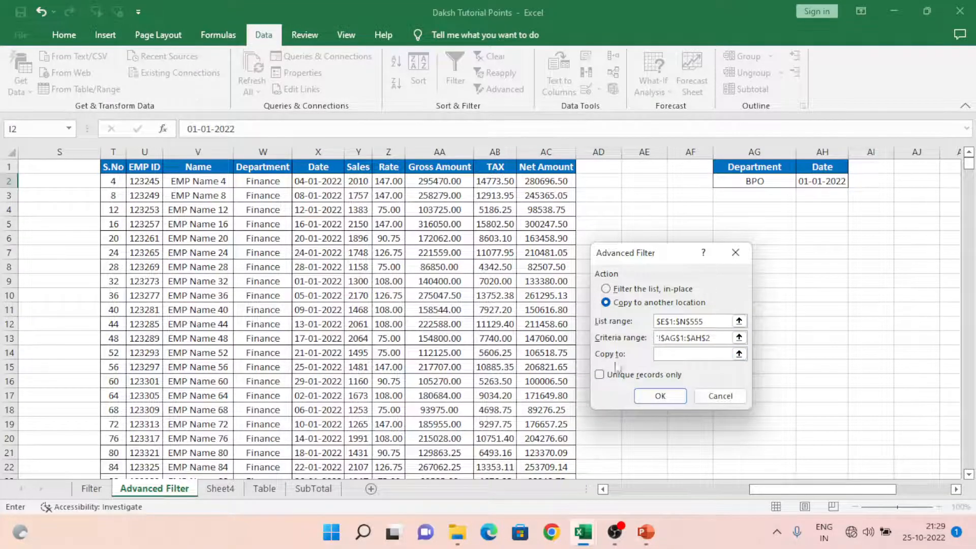
{"action": "left_click", "coordinate": [738, 354]}
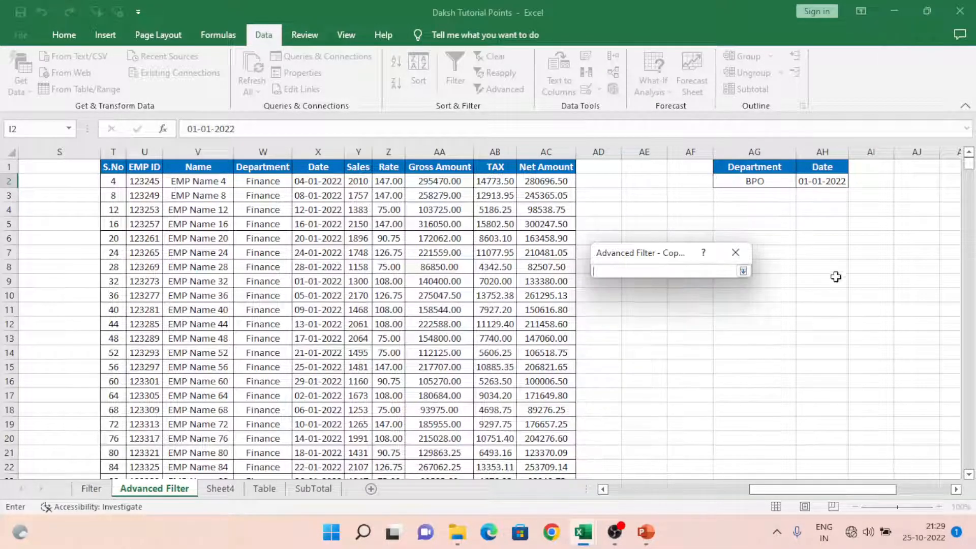
{"action": "left_click", "coordinate": [912, 171]}
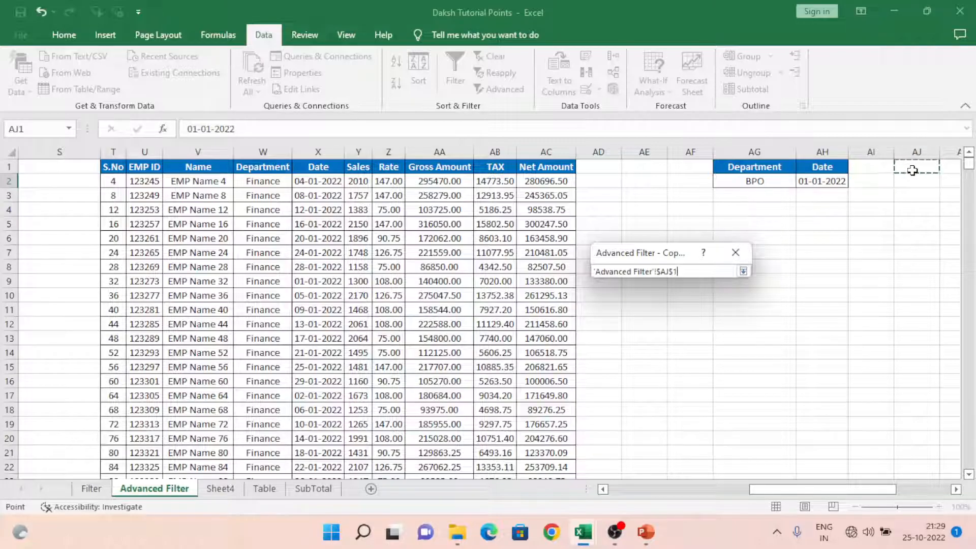
{"action": "left_click", "coordinate": [745, 271]}
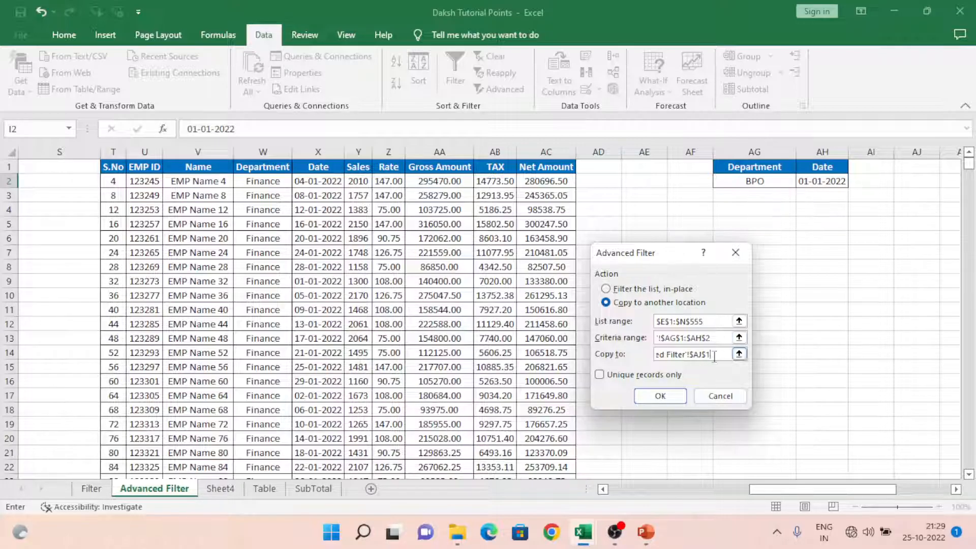
{"action": "left_click", "coordinate": [666, 396]}
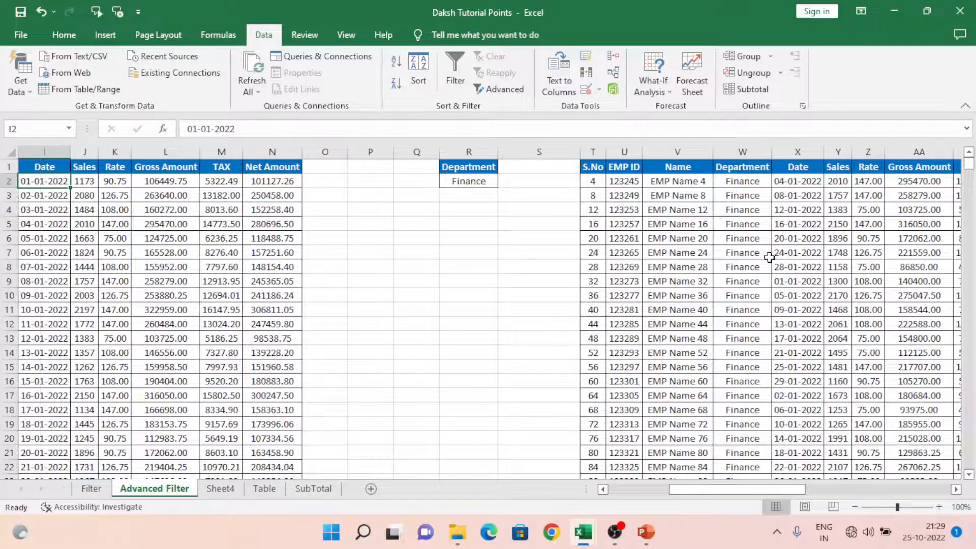
Step: Autofit the Name, Department and Date columns AL, AM and AN of the extracted records
{"action": "left_click", "coordinate": [767, 257]}
{"action": "key", "text": "Right"}
{"action": "key", "text": "Right"}
{"action": "key", "text": "Right"}
{"action": "key", "text": "Right"}
{"action": "key", "text": "Right"}
{"action": "key", "text": "Right"}
{"action": "key", "text": "Right"}
{"action": "key", "text": "Right"}
{"action": "key", "text": "Right"}
{"action": "key", "text": "Right"}
{"action": "key", "text": "Right"}
{"action": "key", "text": "Right"}
{"action": "key", "text": "Right"}
{"action": "key", "text": "Right"}
{"action": "key", "text": "Right"}
{"action": "key", "text": "Right"}
{"action": "key", "text": "Right"}
{"action": "key", "text": "Right"}
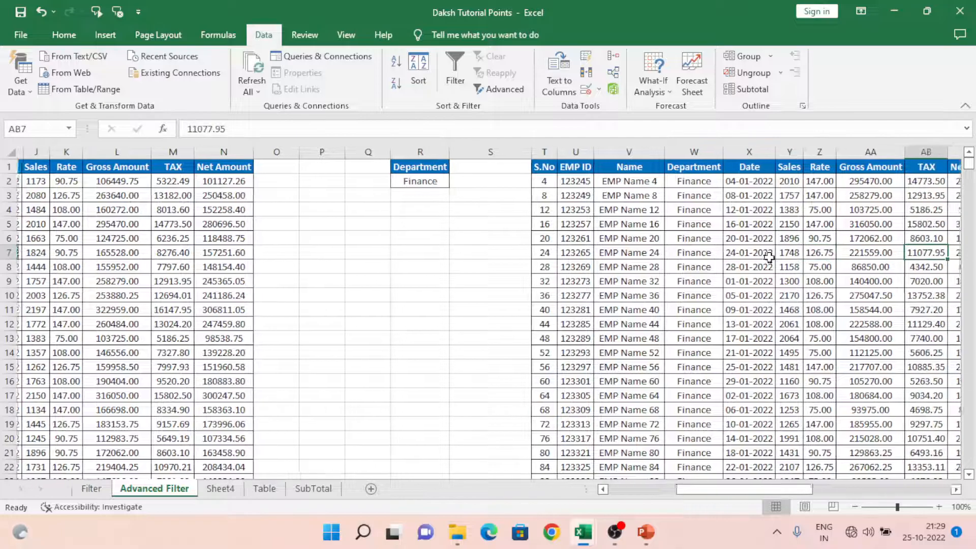
{"action": "key", "text": "Right"}
{"action": "key", "text": "Right"}
{"action": "key", "text": "Right"}
{"action": "key", "text": "Right"}
{"action": "key", "text": "Right"}
{"action": "key", "text": "Right"}
{"action": "key", "text": "Right"}
{"action": "key", "text": "Right"}
{"action": "key", "text": "Right"}
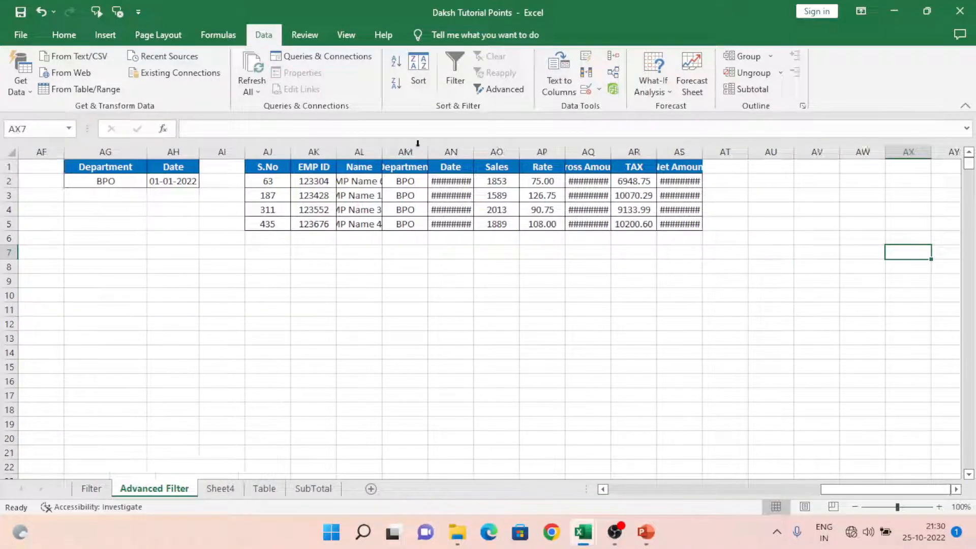
{"action": "double_click", "coordinate": [382, 146]}
{"action": "left_click_drag", "start_coordinate": [425, 182], "coordinate": [475, 166]}
{"action": "double_click", "coordinate": [453, 147]}
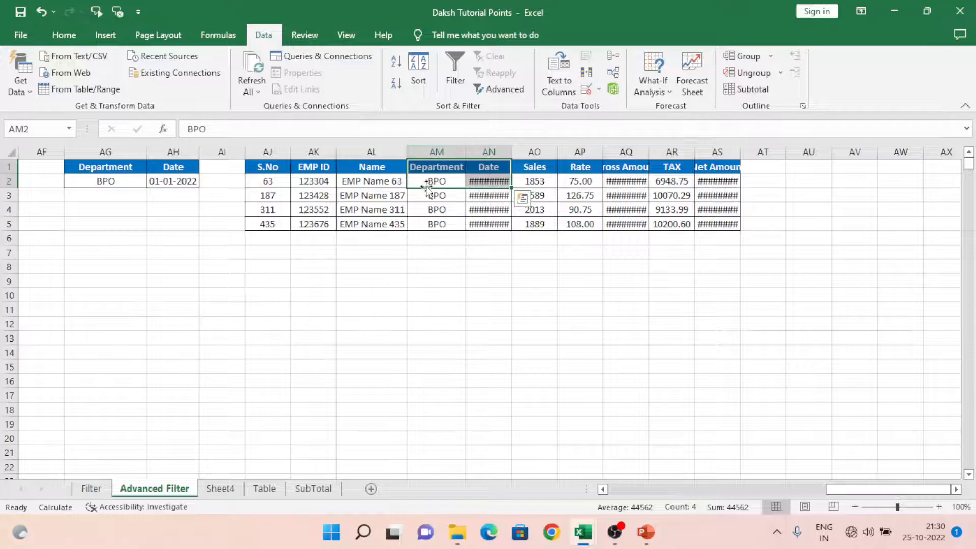
{"action": "left_click", "coordinate": [510, 152]}
{"action": "double_click", "coordinate": [510, 152]}
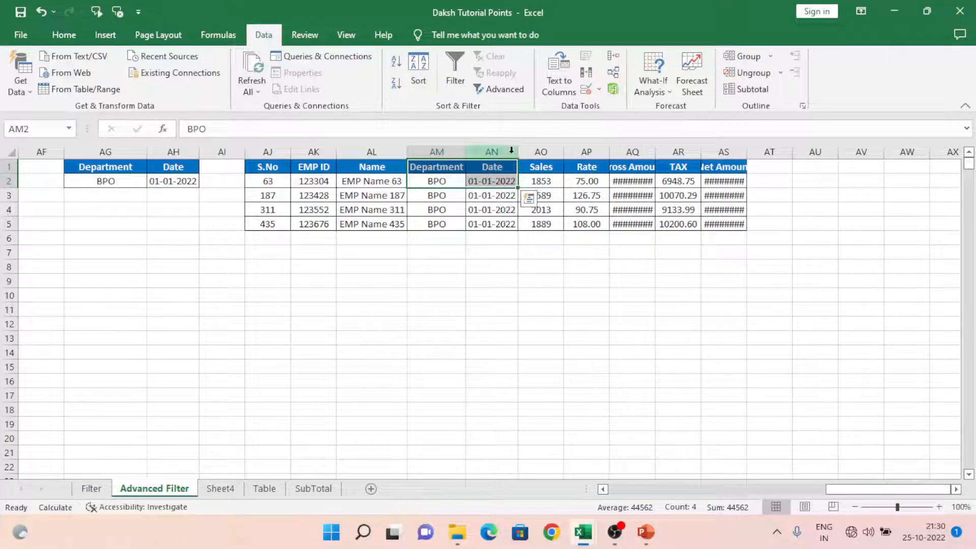
Step: Check the first extracted date in AN2 and return to cell A2 beside the employee table
{"action": "left_click", "coordinate": [483, 182]}
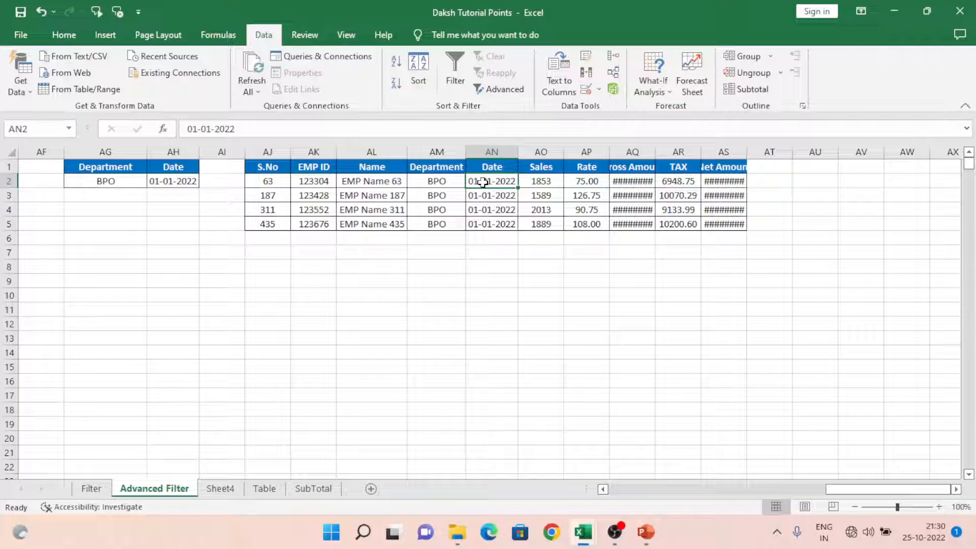
{"action": "key", "text": "Left"}
{"action": "key", "text": "Left"}
{"action": "key", "text": "Left"}
{"action": "key", "text": "Left"}
{"action": "key", "text": "Left"}
{"action": "key", "text": "Left"}
{"action": "key", "text": "Left"}
{"action": "key", "text": "Left"}
{"action": "key", "text": "Left"}
{"action": "key", "text": "Left"}
{"action": "key", "text": "Left"}
{"action": "key", "text": "Left"}
{"action": "key", "text": "Left"}
{"action": "key", "text": "Left"}
{"action": "key", "text": "Left"}
{"action": "key", "text": "Left"}
{"action": "key", "text": "Left"}
{"action": "key", "text": "Left"}
{"action": "key", "text": "Left"}
{"action": "key", "text": "Left"}
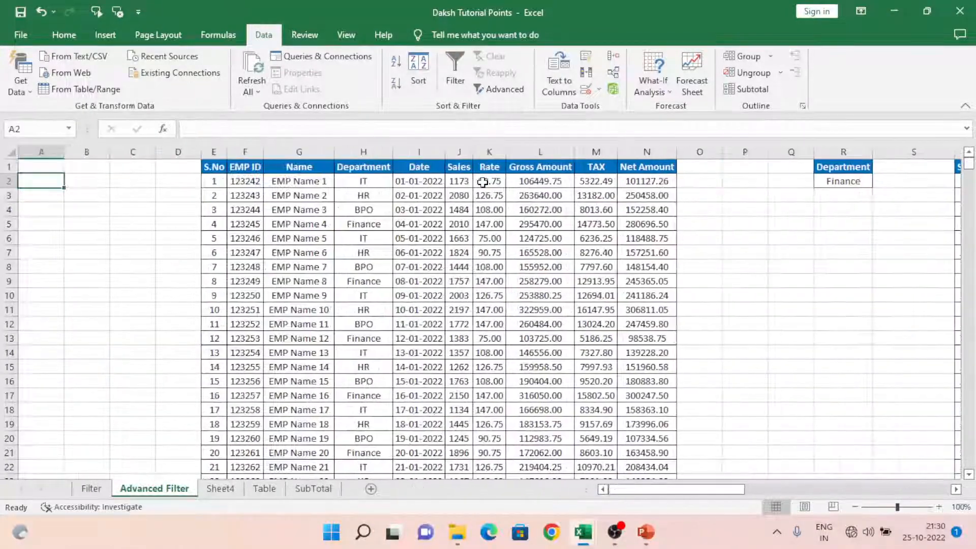